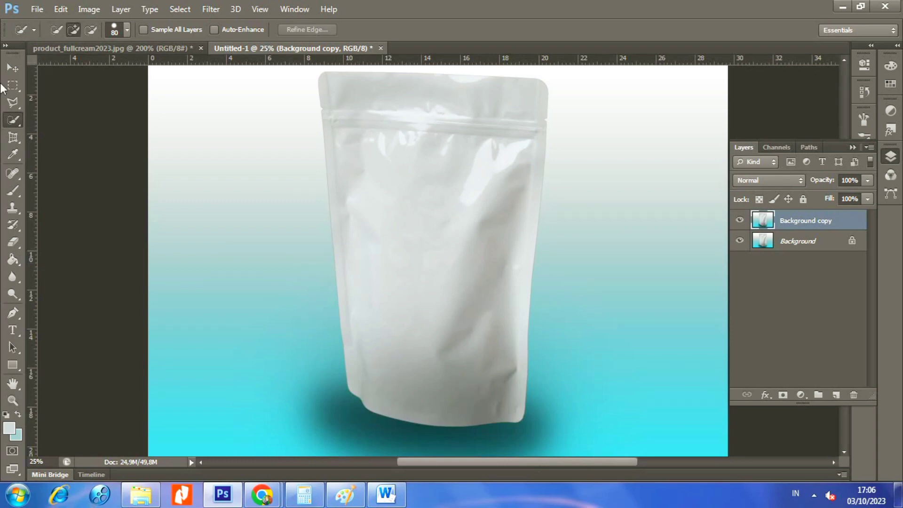
# Activate the Move Tool with the V shortcut
pyautogui.press('v')
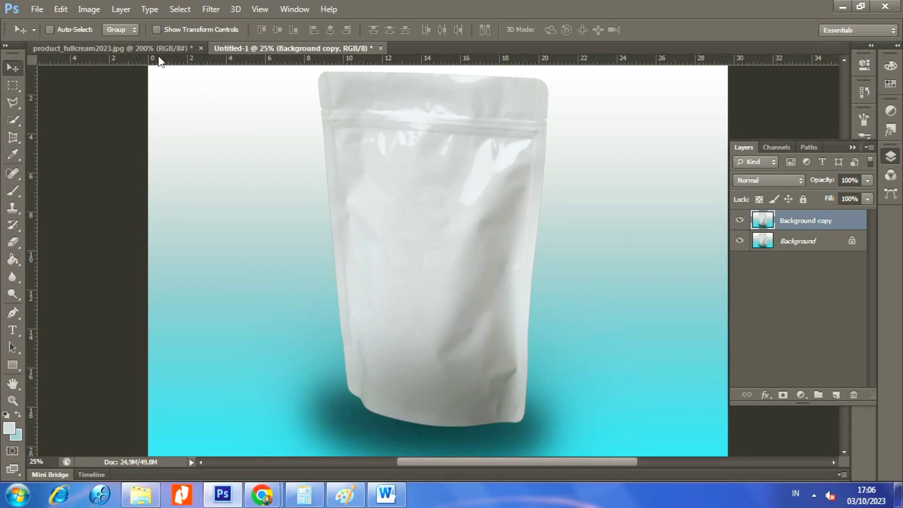
pyautogui.click(156, 50)
pyautogui.scroll(-2, 417, 182)
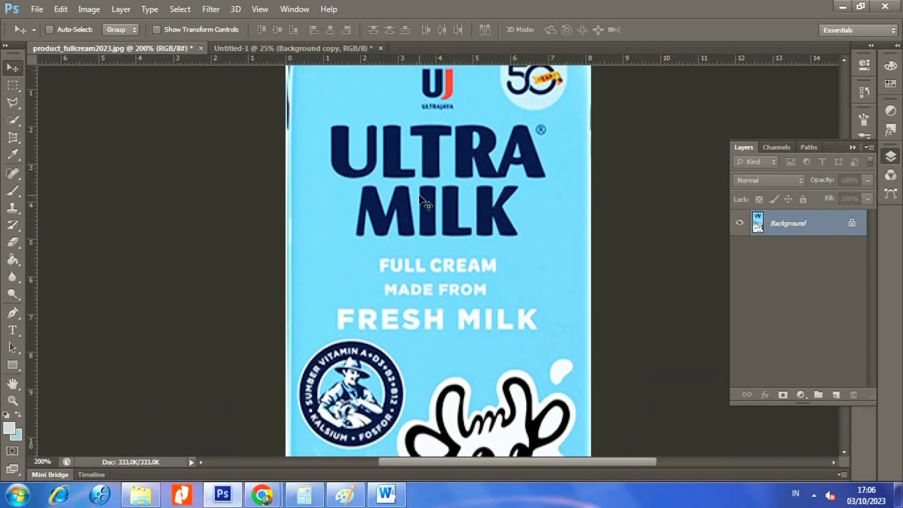
pyautogui.scroll(-2, 419, 197)
pyautogui.scroll(-2, 425, 201)
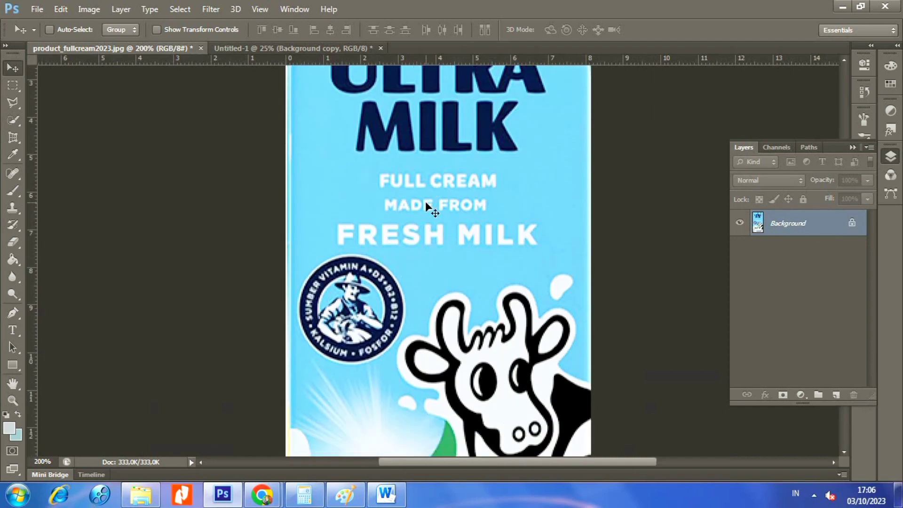
pyautogui.scroll(2, 425, 202)
pyautogui.scroll(1, 409, 188)
pyautogui.moveTo(393, 173)
pyautogui.mouseDown()
pyautogui.moveTo(309, 48)
pyautogui.moveTo(511, 257)
pyautogui.mouseUp()
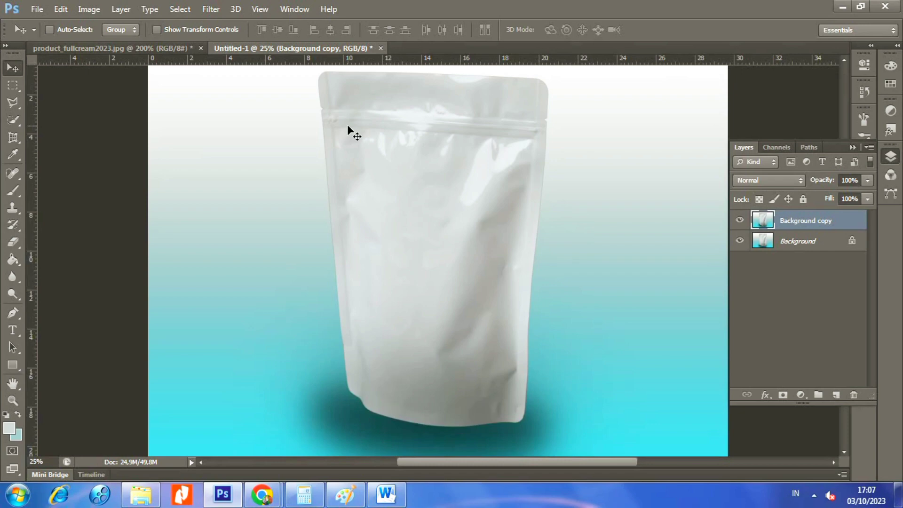
# Browse the Lasso and Pen tool flyouts, then settle on the Quick Selection Tool
pyautogui.click(13, 100)
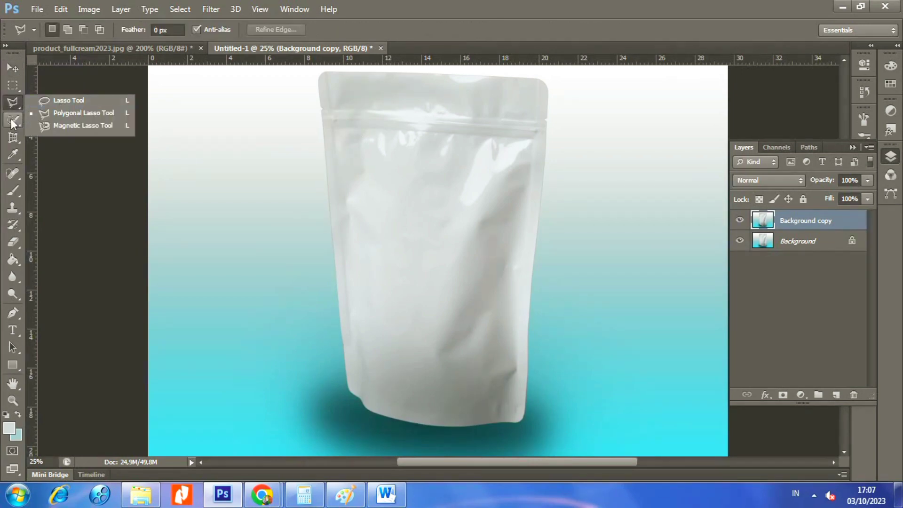
pyautogui.click(12, 121)
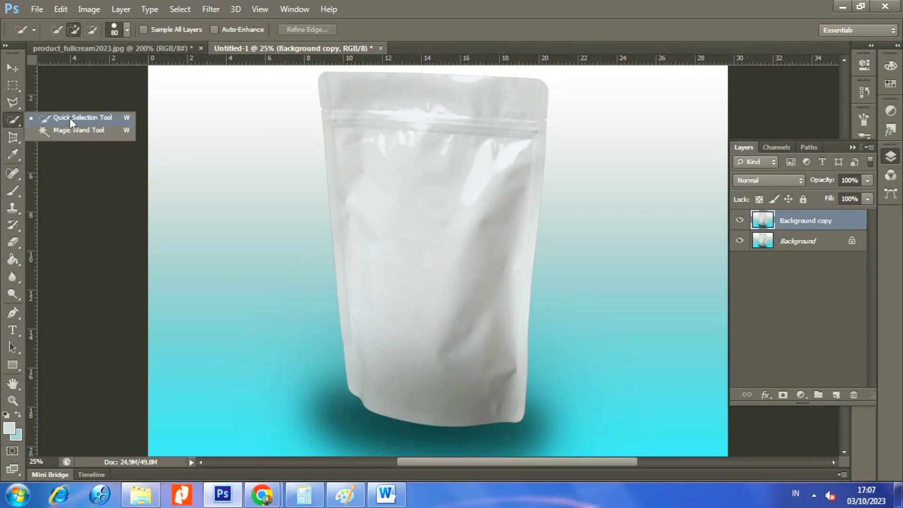
pyautogui.click(69, 117)
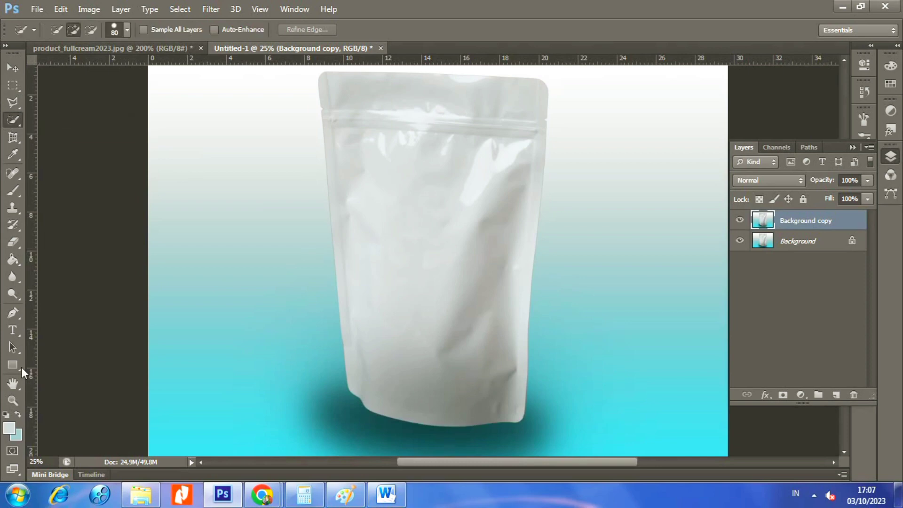
pyautogui.click(16, 311)
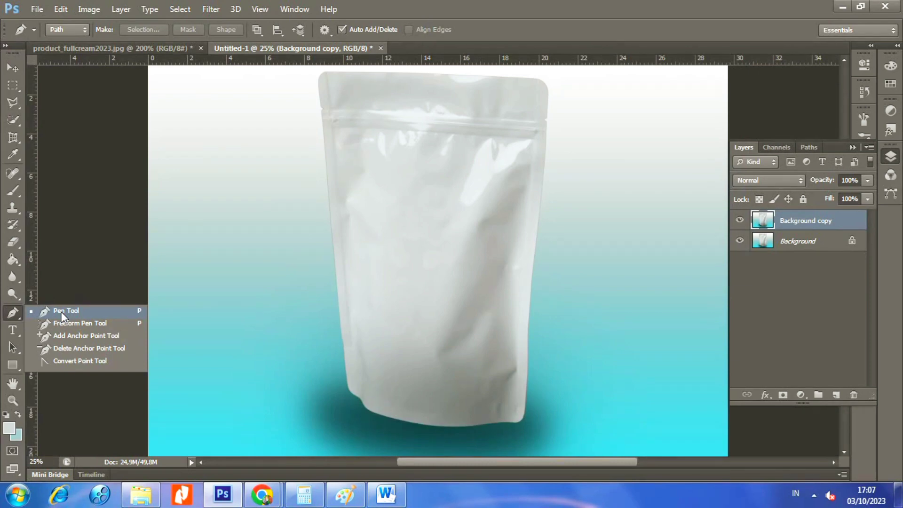
pyautogui.click(11, 124)
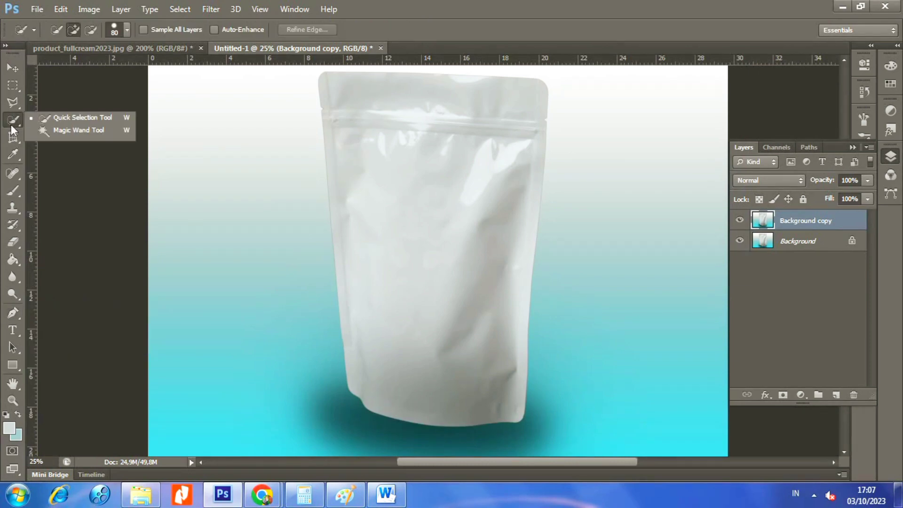
pyautogui.click(58, 120)
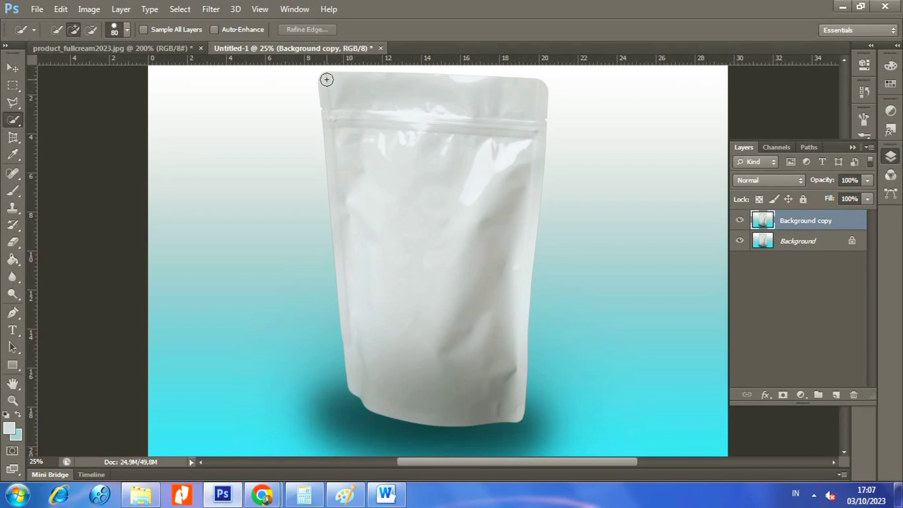
# Quick-select the whole pouch, hide Background copy, and make Background the active layer
pyautogui.moveTo(327, 80)
pyautogui.mouseDown()
pyautogui.moveTo(497, 293)
pyautogui.moveTo(489, 332)
pyautogui.mouseUp()
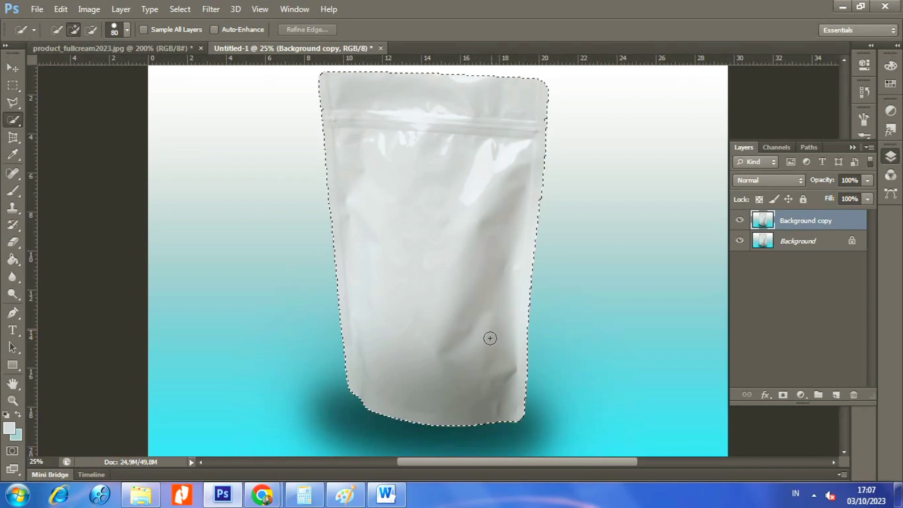
pyautogui.click(525, 133)
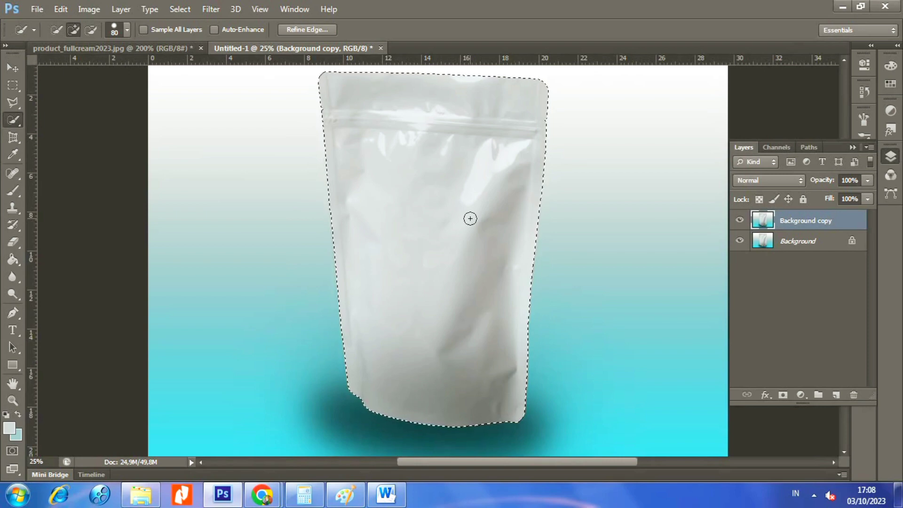
pyautogui.click(739, 220)
pyautogui.click(770, 241)
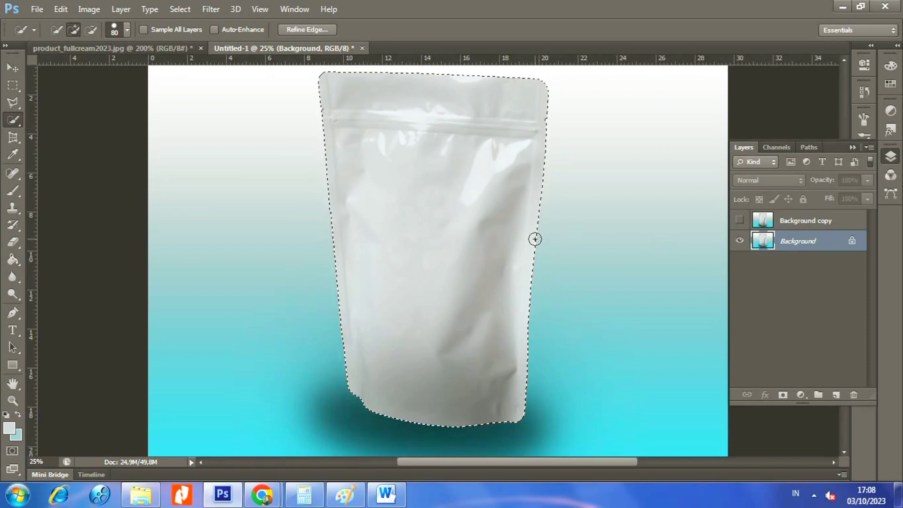
pyautogui.hotkey('ctrl', 'j')
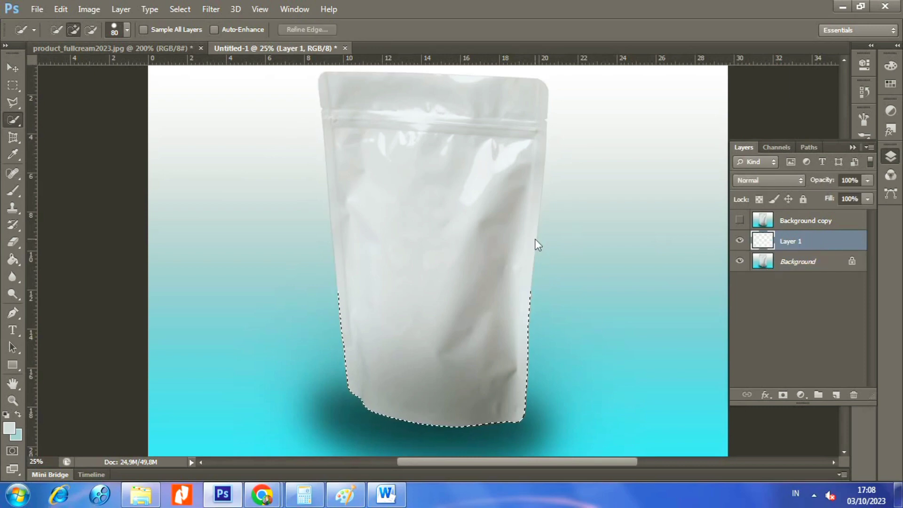
pyautogui.click(739, 261)
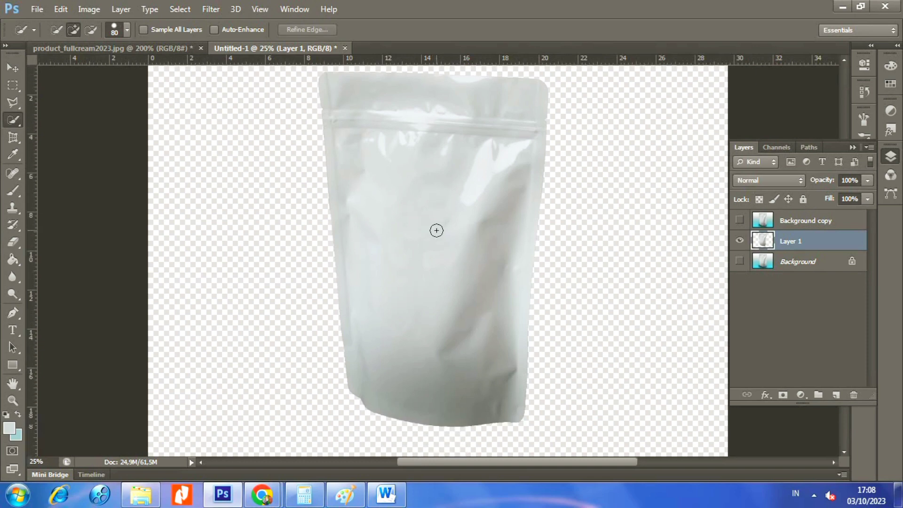
pyautogui.click(739, 261)
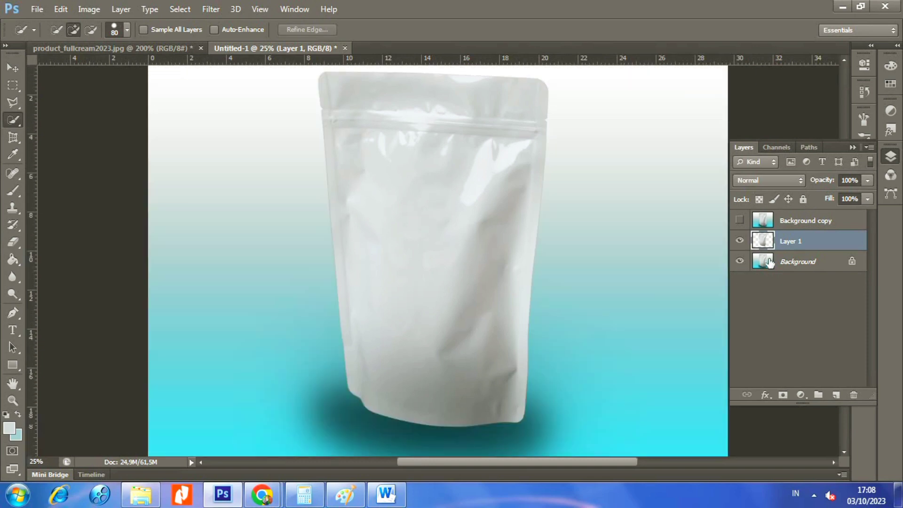
pyautogui.scroll(2, 658, 261)
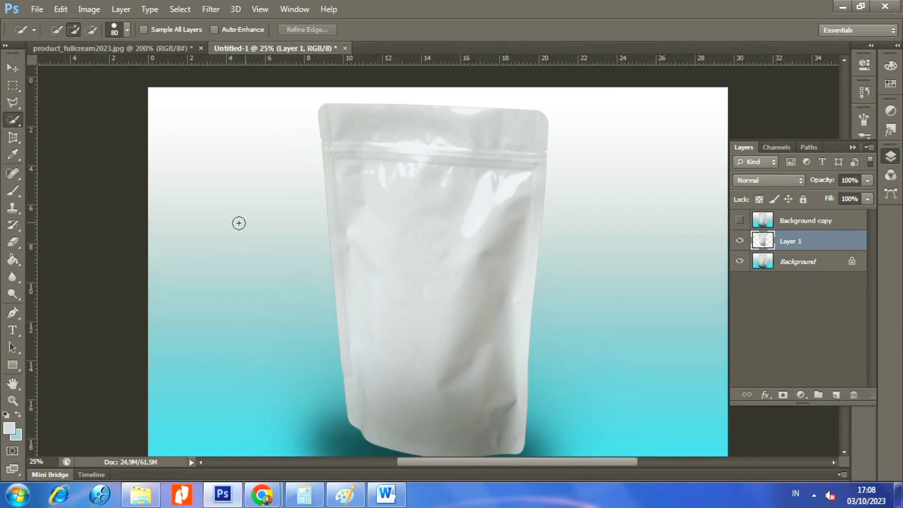
# Draw a black-filled, stroke-free 1484 × 2168 px Rectangle 1 shape over the pouch
pyautogui.click(15, 368)
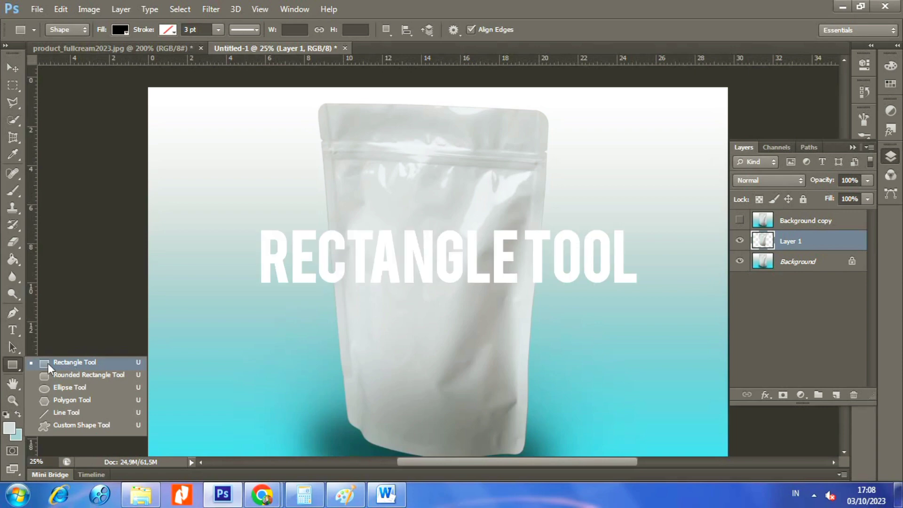
pyautogui.click(78, 365)
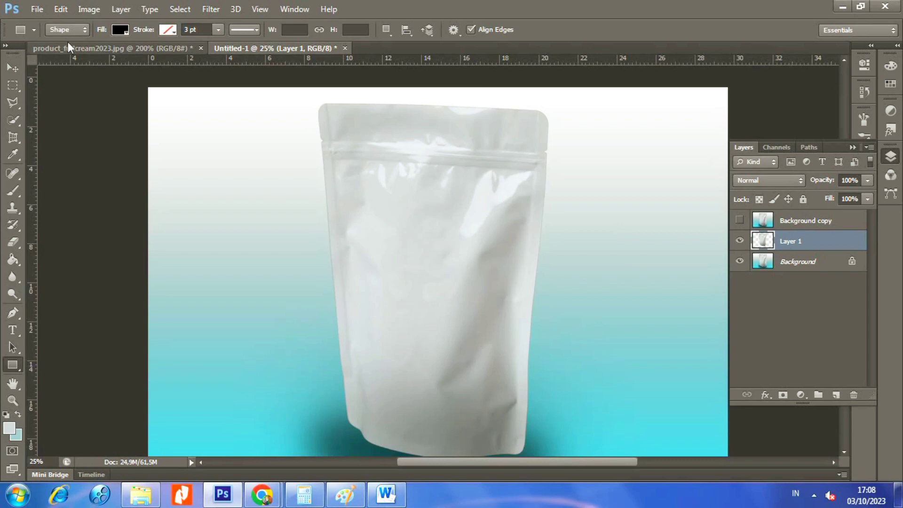
pyautogui.click(71, 30)
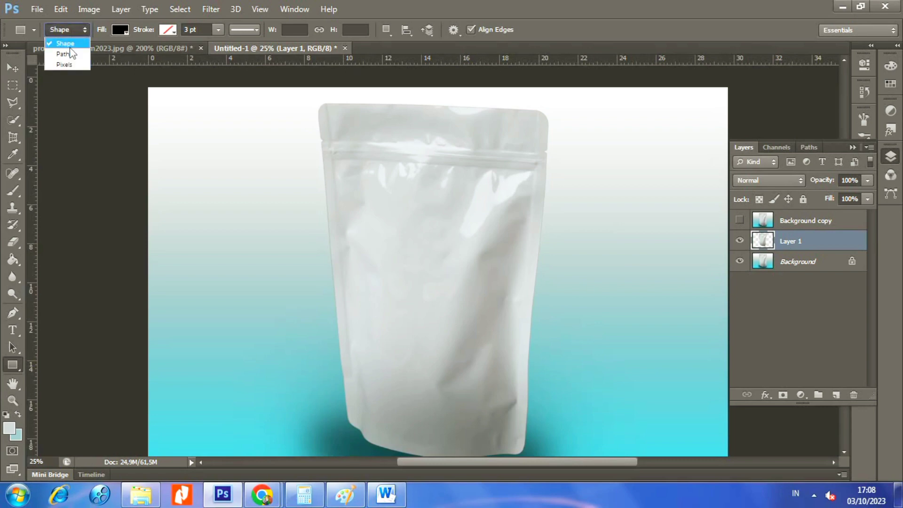
pyautogui.click(69, 45)
pyautogui.click(114, 29)
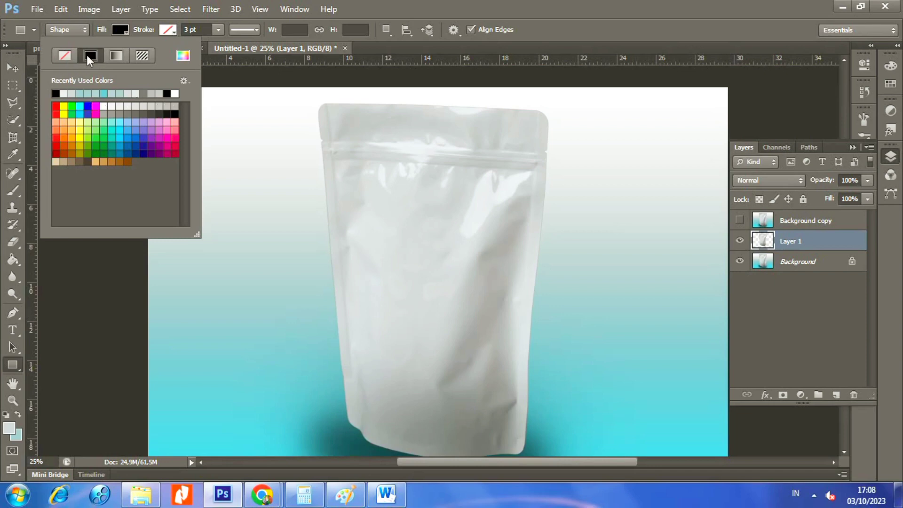
pyautogui.click(165, 28)
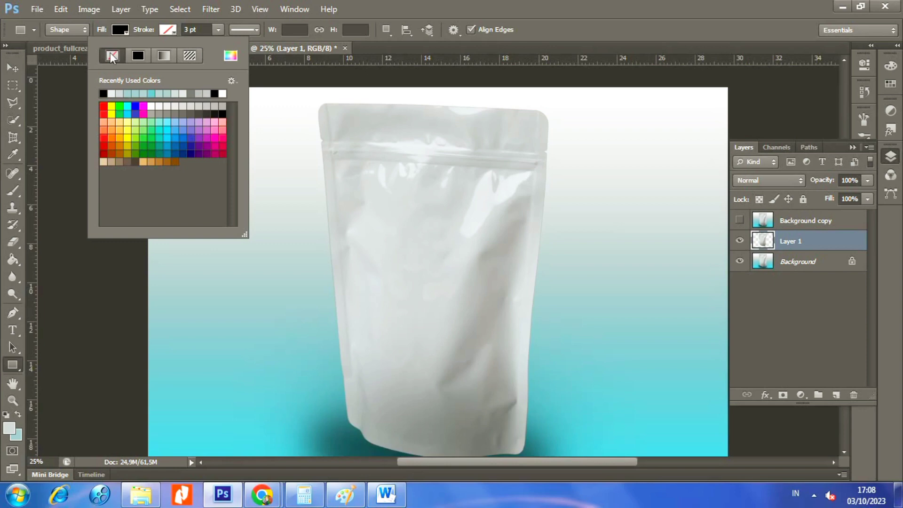
pyautogui.click(310, 98)
pyautogui.moveTo(311, 97)
pyautogui.mouseDown()
pyautogui.moveTo(521, 450)
pyautogui.moveTo(555, 455)
pyautogui.mouseUp()
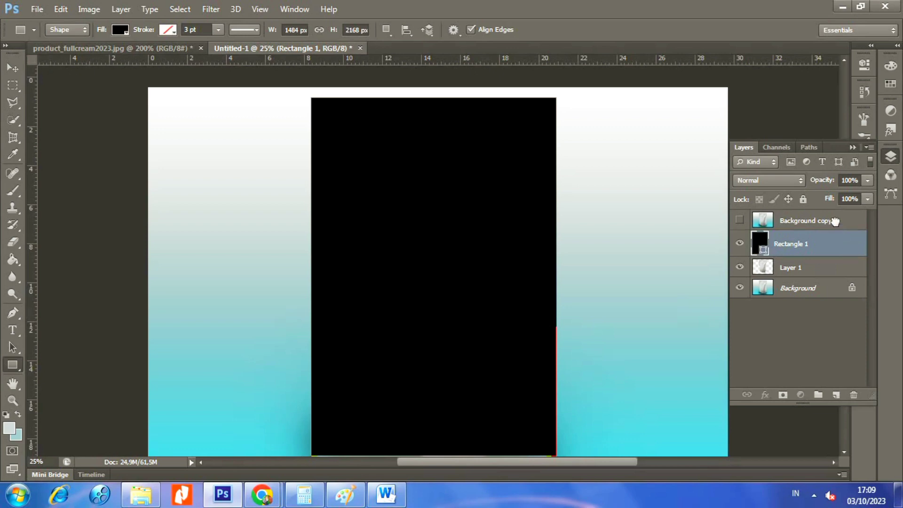
# Trash Background copy, convert Rectangle 1 to a smart object, and set 42% opacity
pyautogui.moveTo(839, 221); pyautogui.dragTo(853, 394)
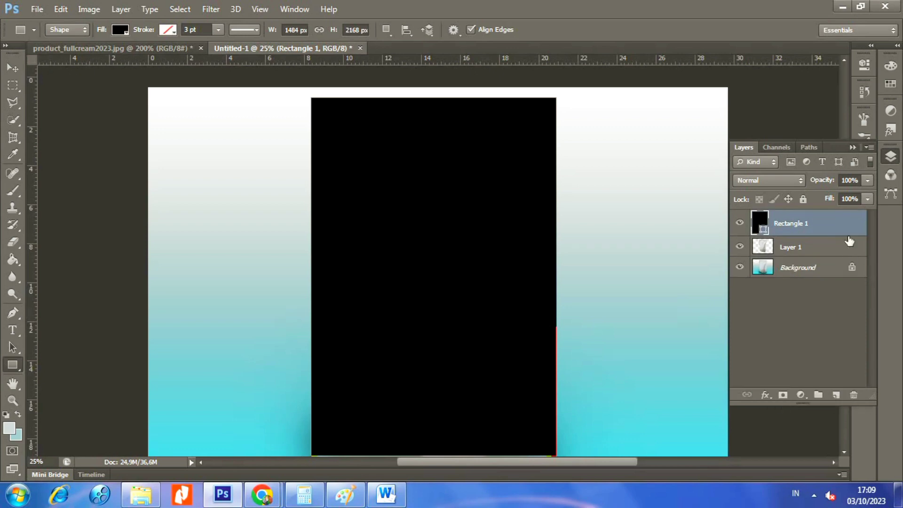
pyautogui.rightClick(845, 232)
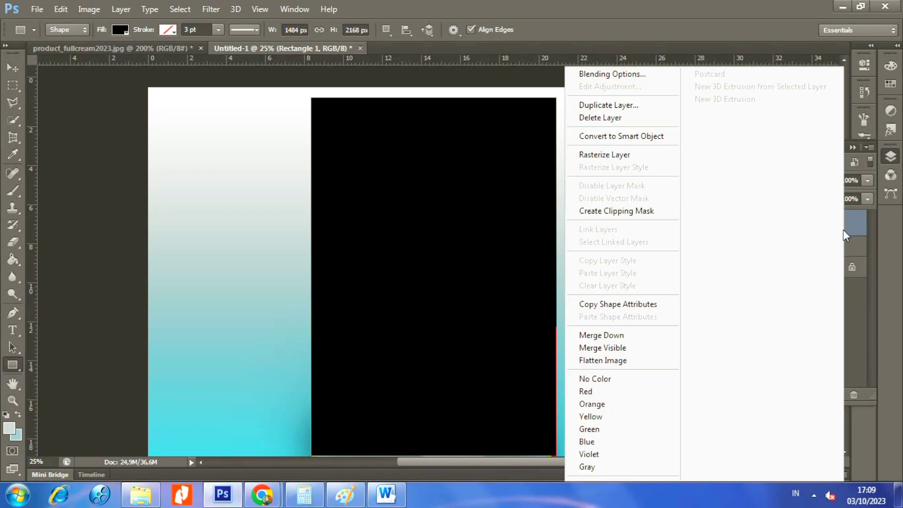
pyautogui.click(623, 136)
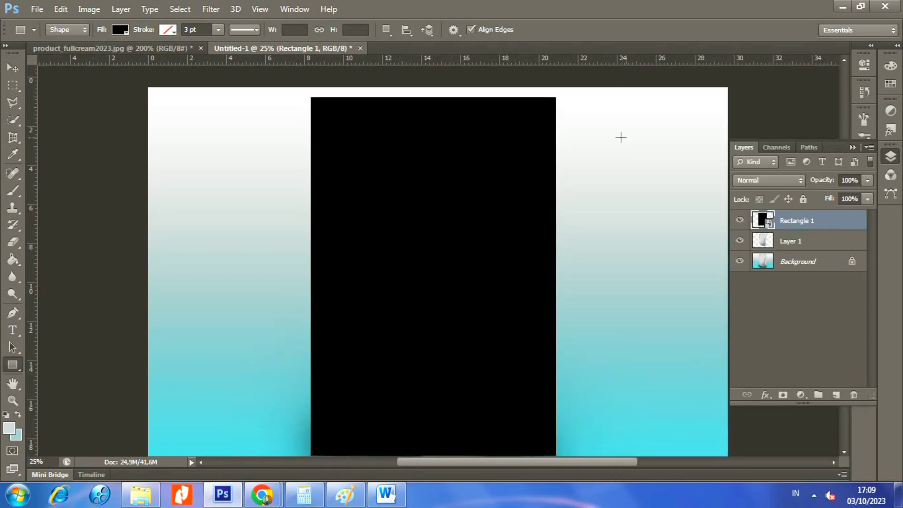
pyautogui.click(867, 180)
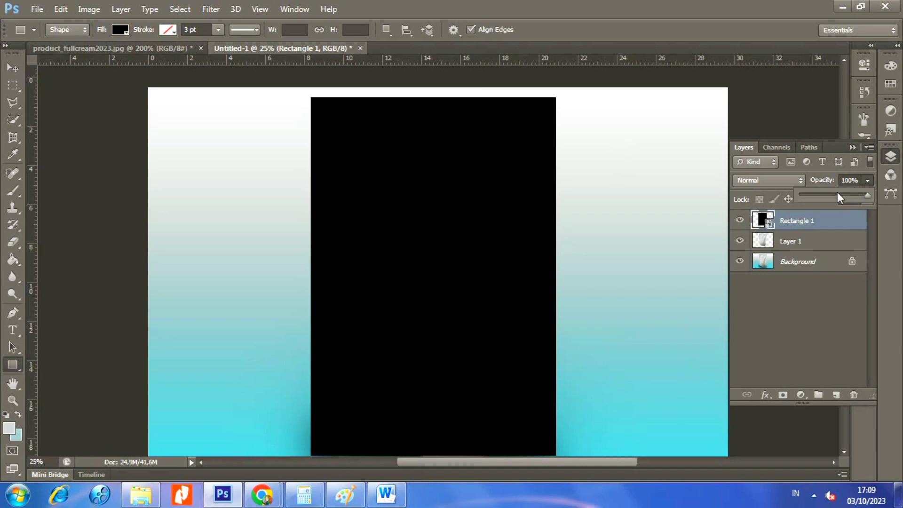
pyautogui.moveTo(837, 192); pyautogui.dragTo(829, 191)
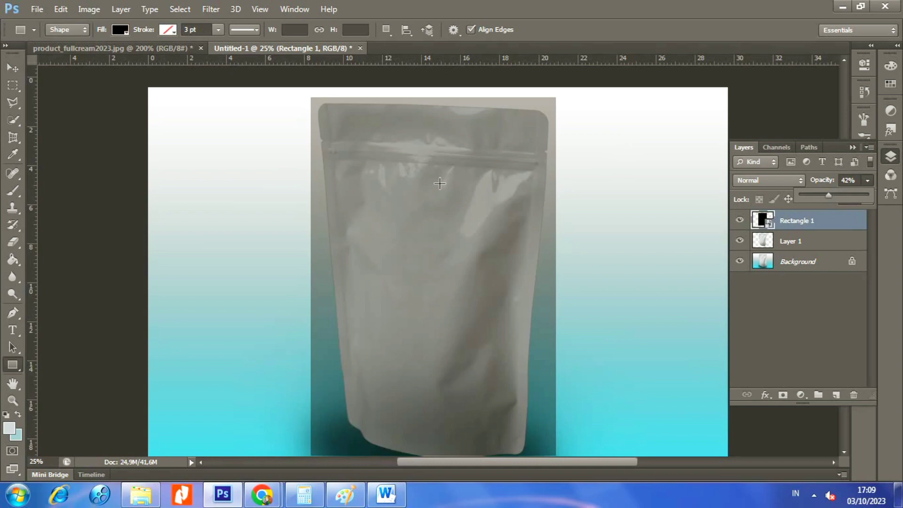
# Apply an initial Edit menu warp to the rectangle without changes
pyautogui.click(13, 68)
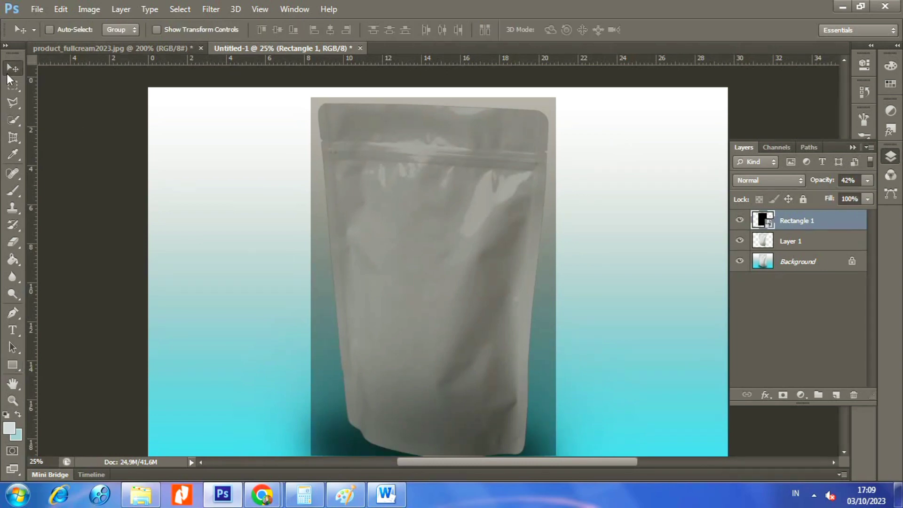
pyautogui.click(67, 11)
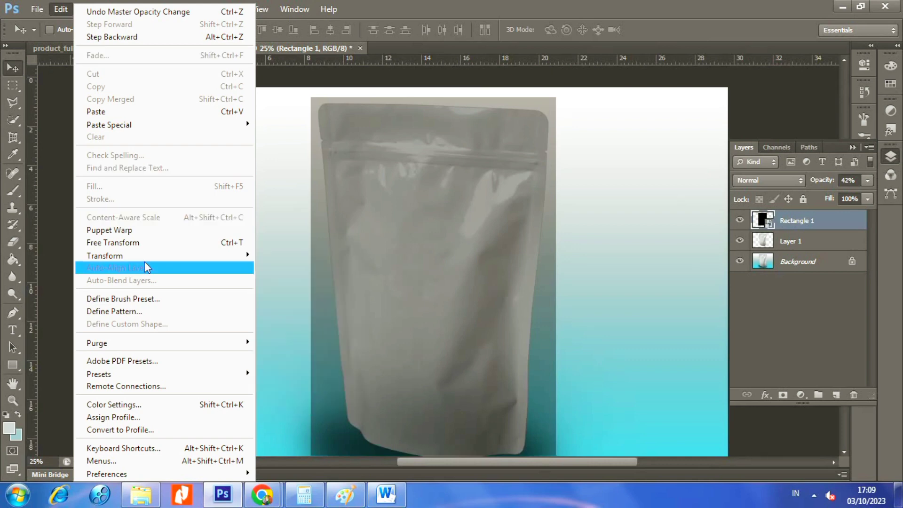
pyautogui.moveTo(105, 256)
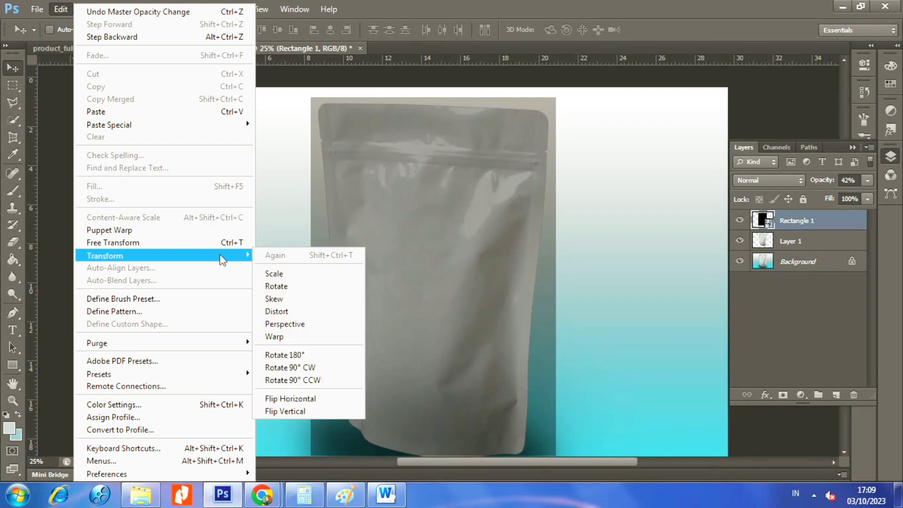
pyautogui.click(274, 336)
pyautogui.press('Return')
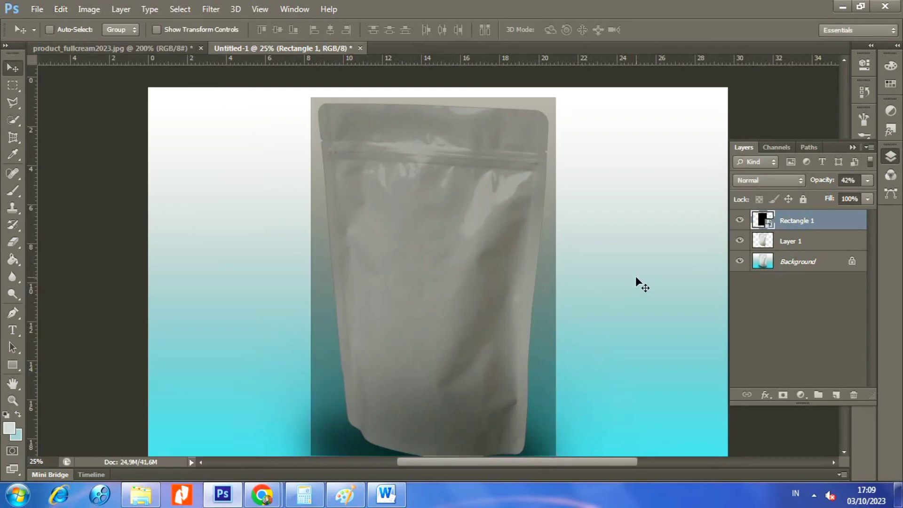
# Start a Ctrl+T warp and fit the shape's bottom corners and curve to the pouch
pyautogui.hotkey('ctrl', 't')
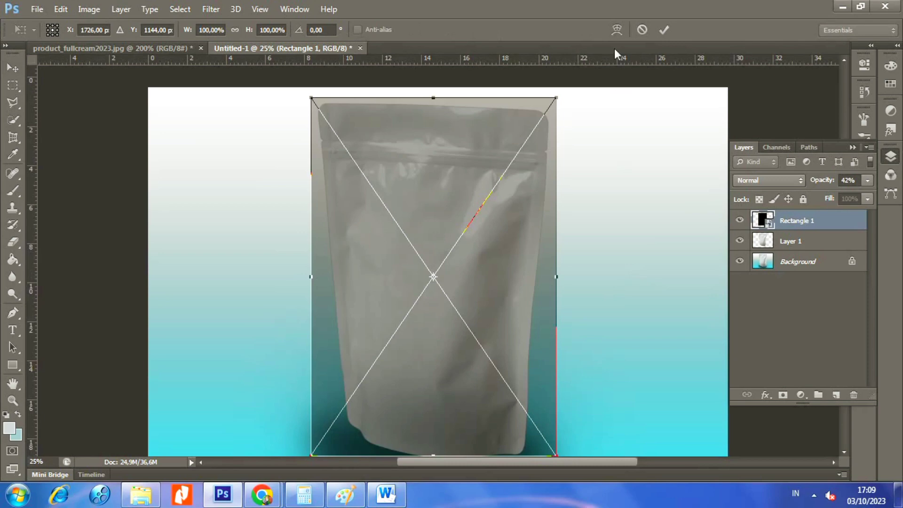
pyautogui.click(616, 30)
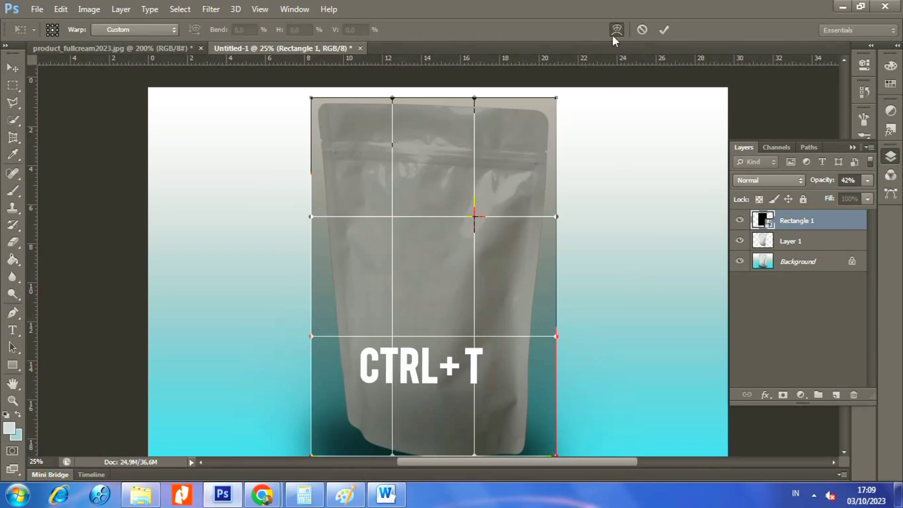
pyautogui.scroll(-3, 364, 321)
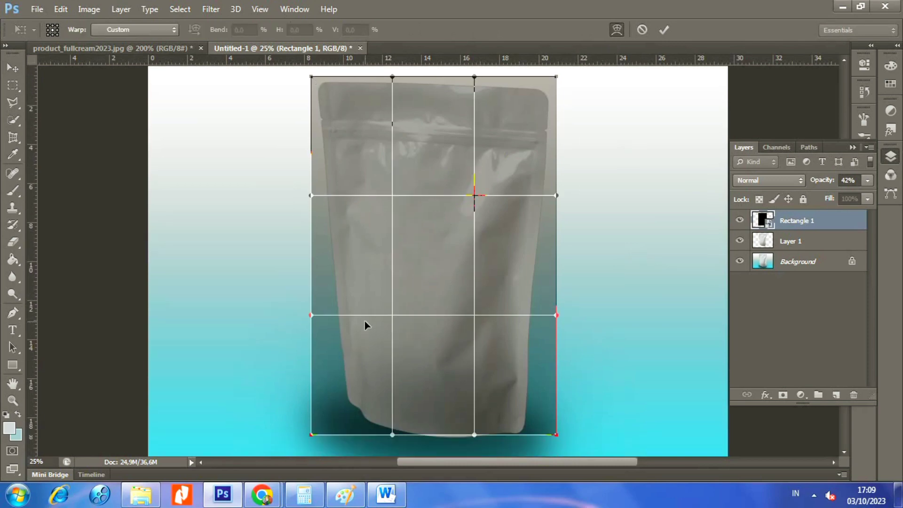
pyautogui.moveTo(319, 429); pyautogui.dragTo(331, 374)
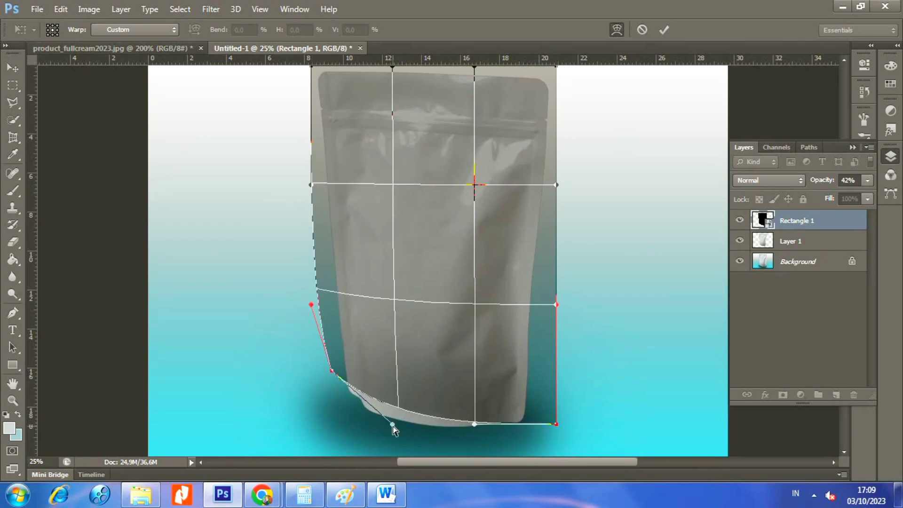
pyautogui.moveTo(392, 424); pyautogui.dragTo(369, 448)
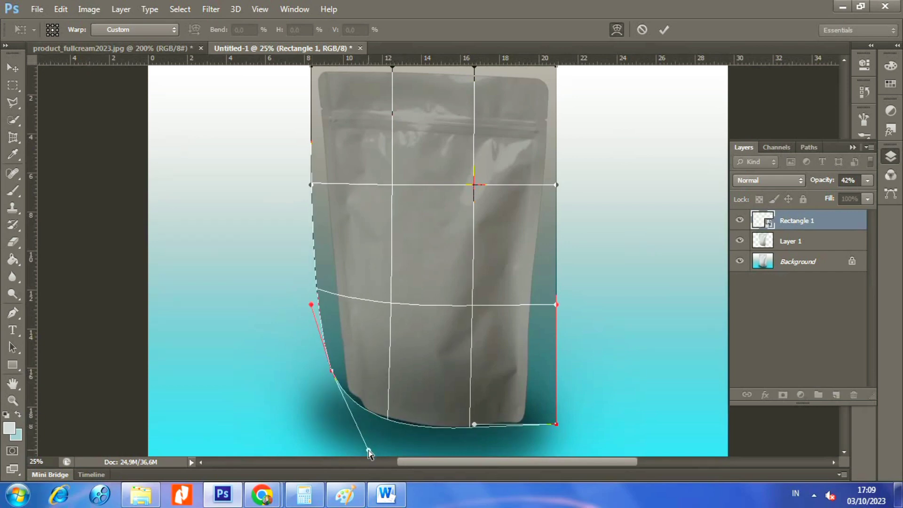
pyautogui.moveTo(556, 425); pyautogui.dragTo(522, 434)
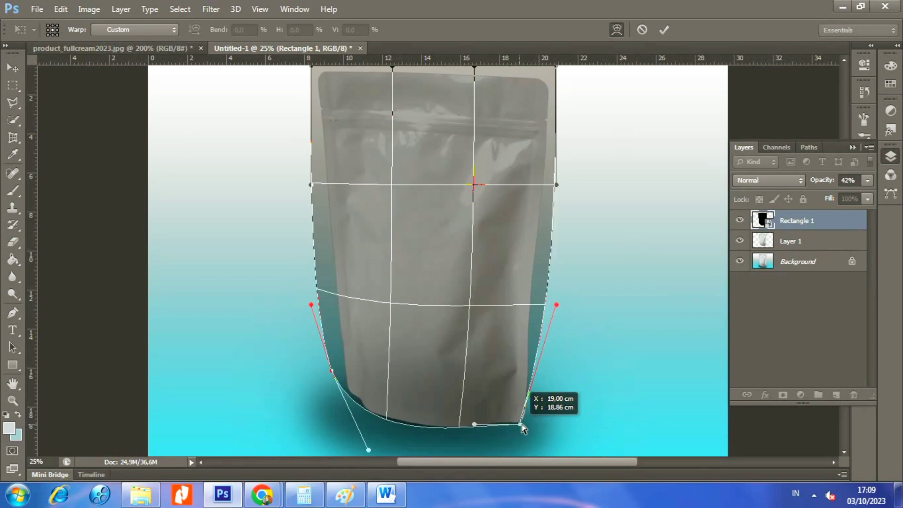
# Fit the warp's top corners, sides and middle arch to the pouch, then commit it
pyautogui.scroll(3, 323, 330)
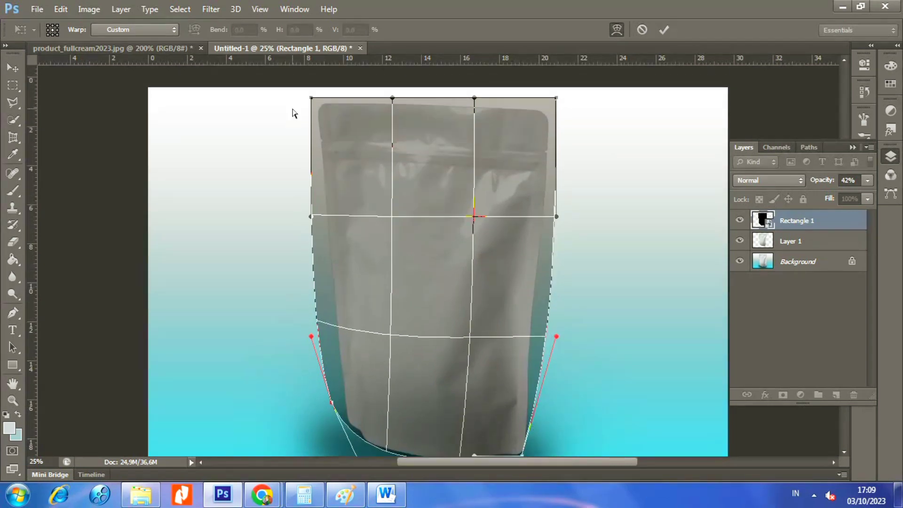
pyautogui.moveTo(312, 101); pyautogui.dragTo(312, 109)
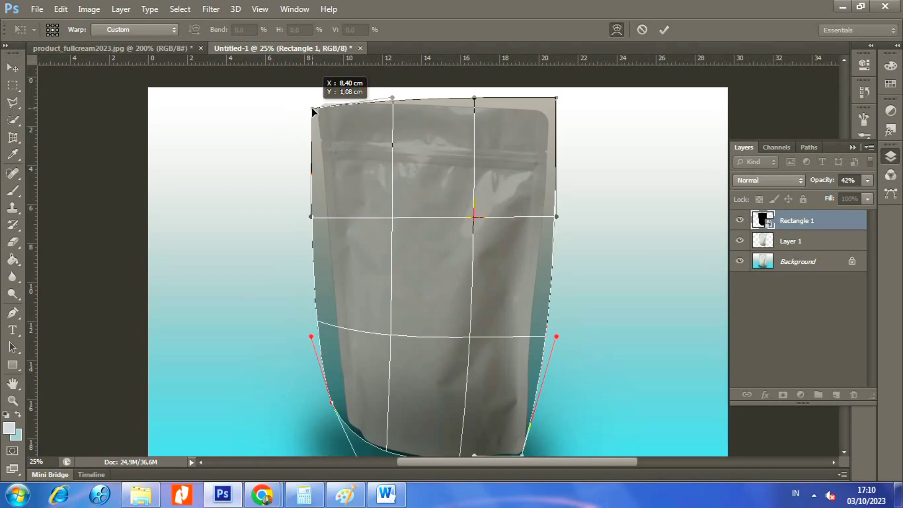
pyautogui.moveTo(555, 104); pyautogui.dragTo(552, 117)
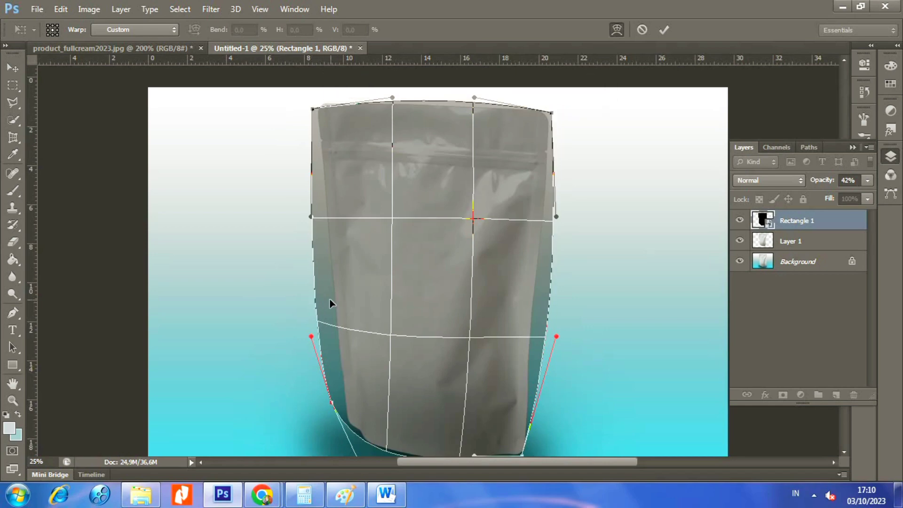
pyautogui.moveTo(332, 298); pyautogui.dragTo(347, 297)
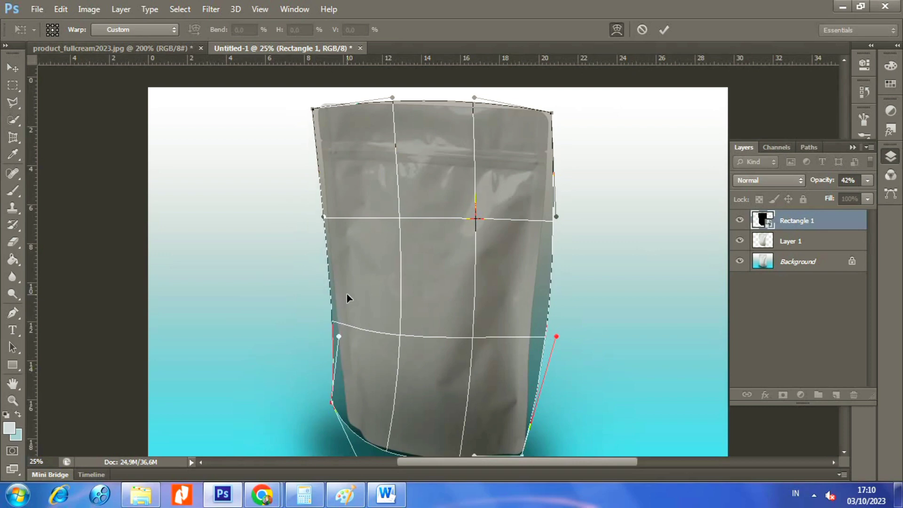
pyautogui.moveTo(543, 296); pyautogui.dragTo(527, 299)
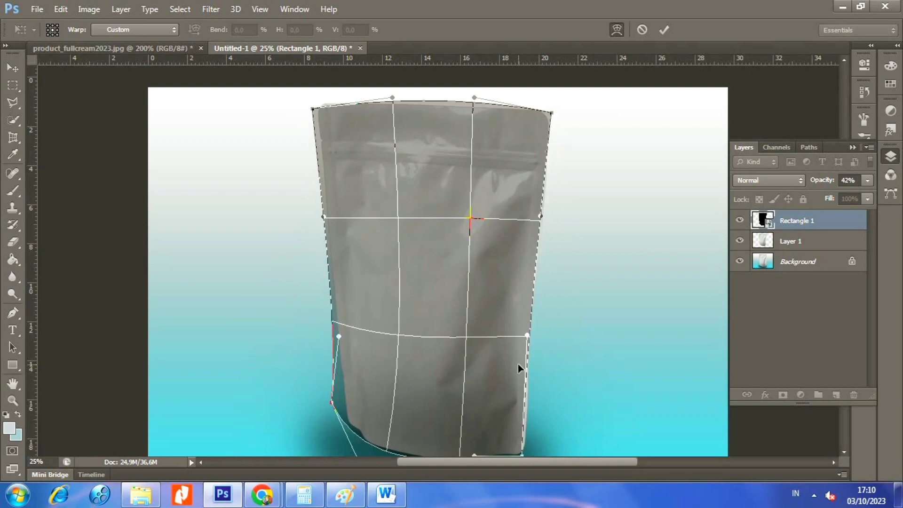
pyautogui.moveTo(526, 337); pyautogui.dragTo(537, 338)
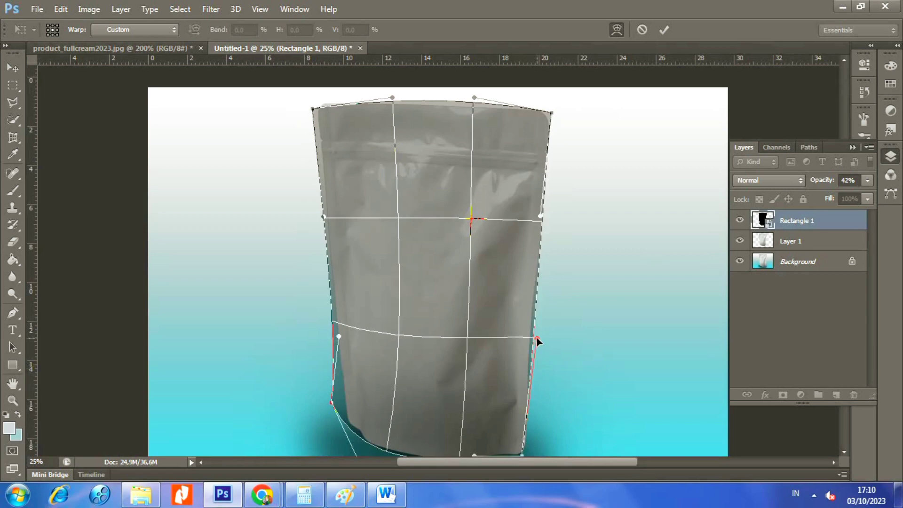
pyautogui.moveTo(464, 270)
pyautogui.mouseDown()
pyautogui.moveTo(453, 263)
pyautogui.moveTo(419, 284)
pyautogui.moveTo(418, 274)
pyautogui.mouseUp()
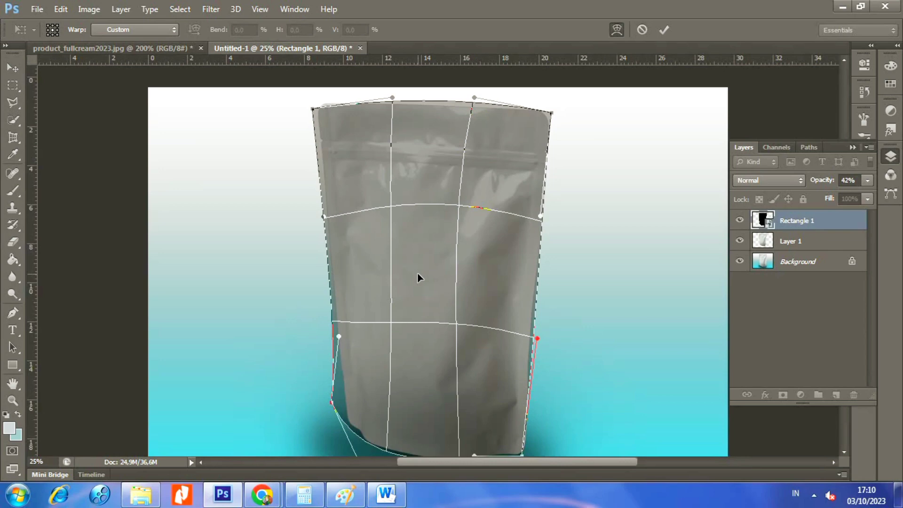
pyautogui.scroll(-2, 538, 298)
pyautogui.scroll(3, 541, 301)
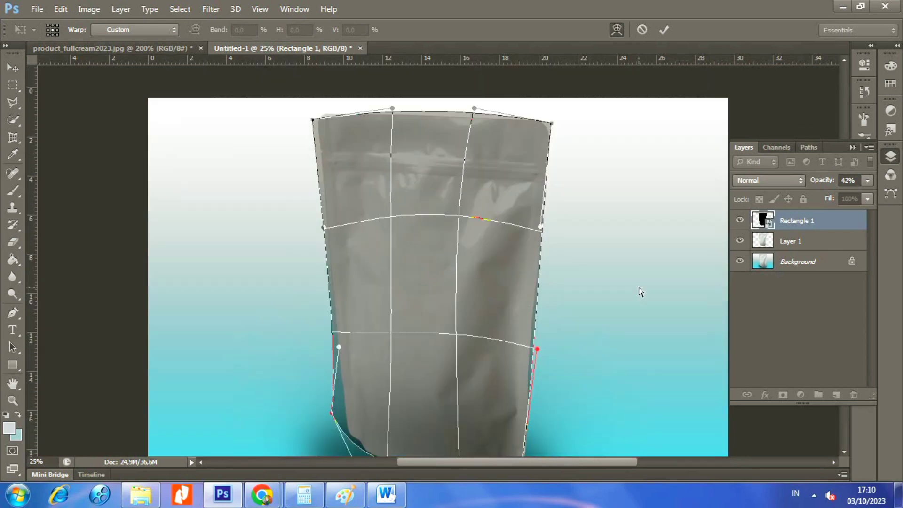
pyautogui.press('Return')
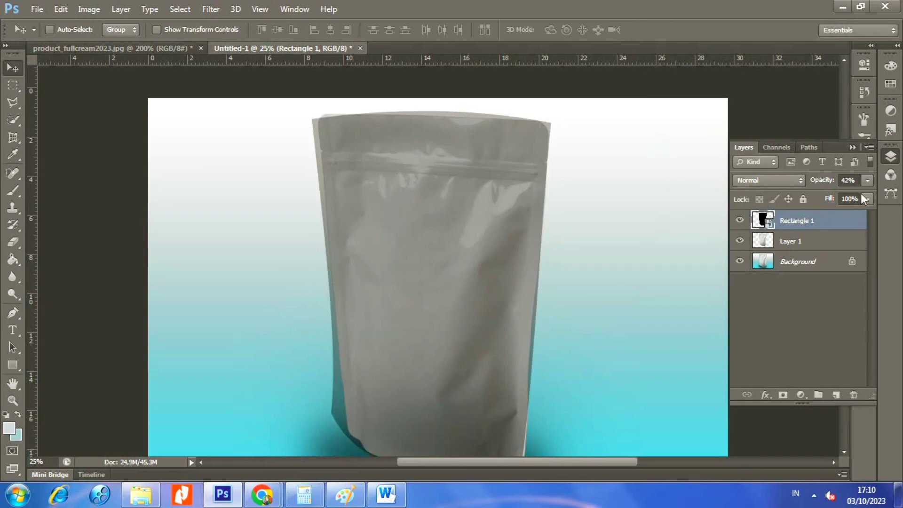
# Set Rectangle 1 to 100% opacity, clip it to Layer 1, and bring up product_fullcream2023.jpg
pyautogui.click(867, 181)
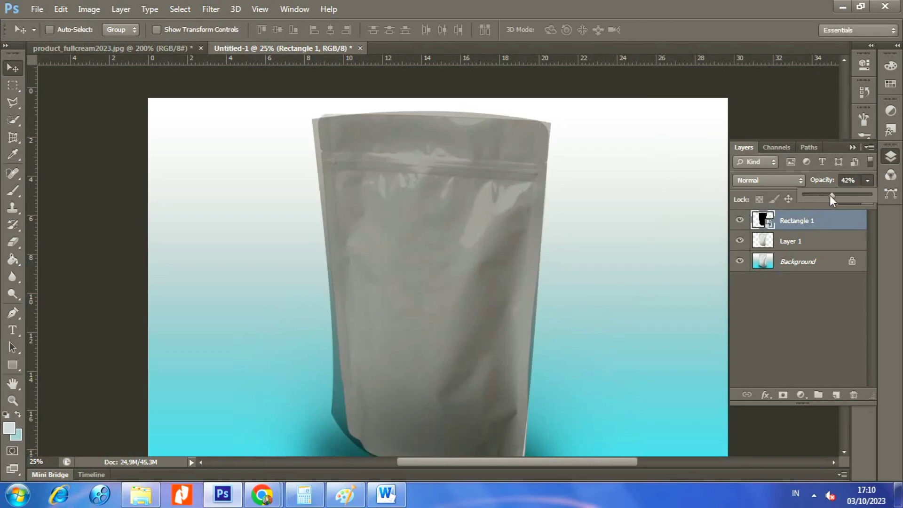
pyautogui.moveTo(831, 196); pyautogui.dragTo(876, 205)
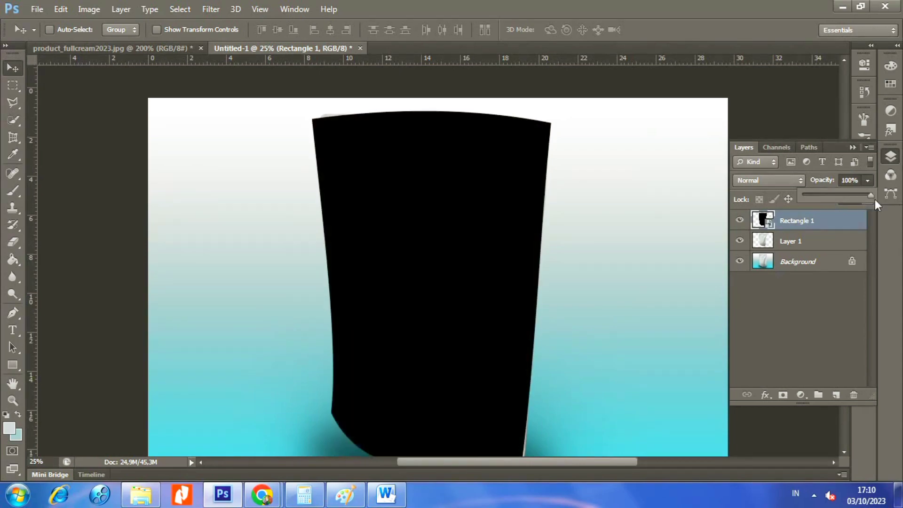
pyautogui.rightClick(859, 225)
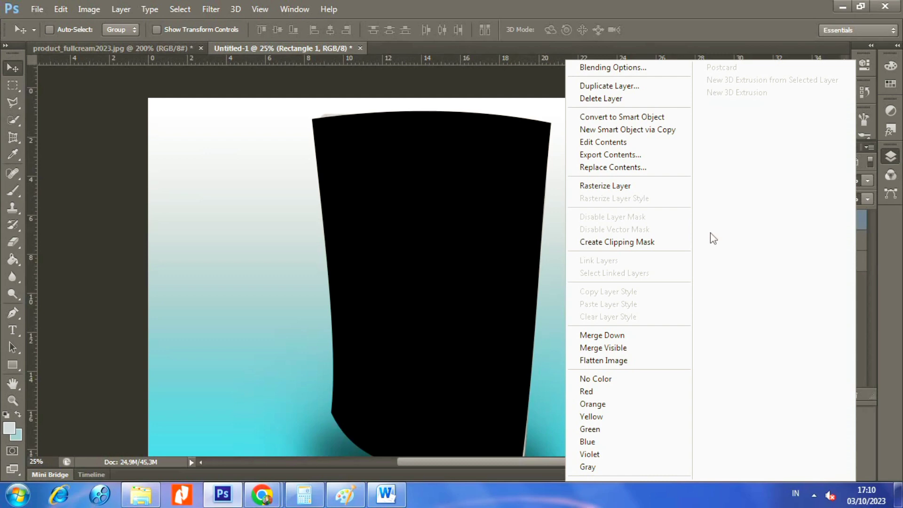
pyautogui.click(626, 243)
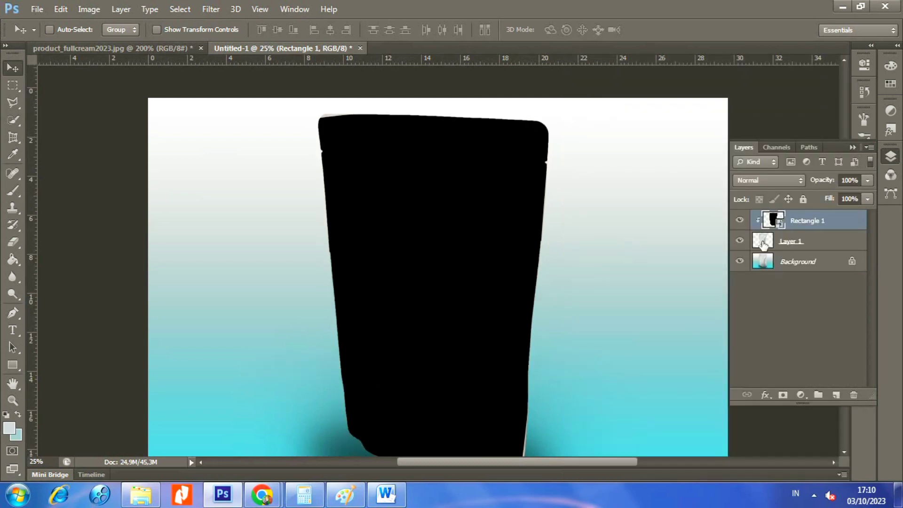
pyautogui.scroll(-1, 509, 224)
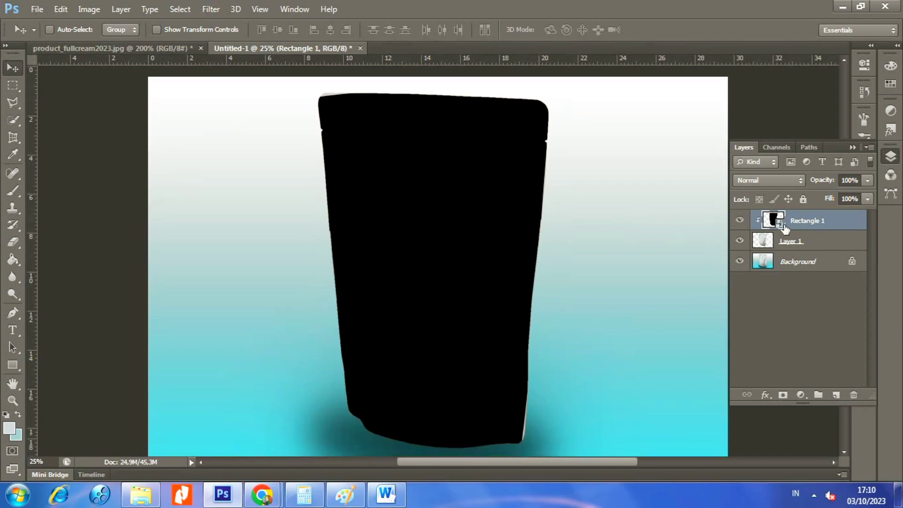
pyautogui.click(158, 48)
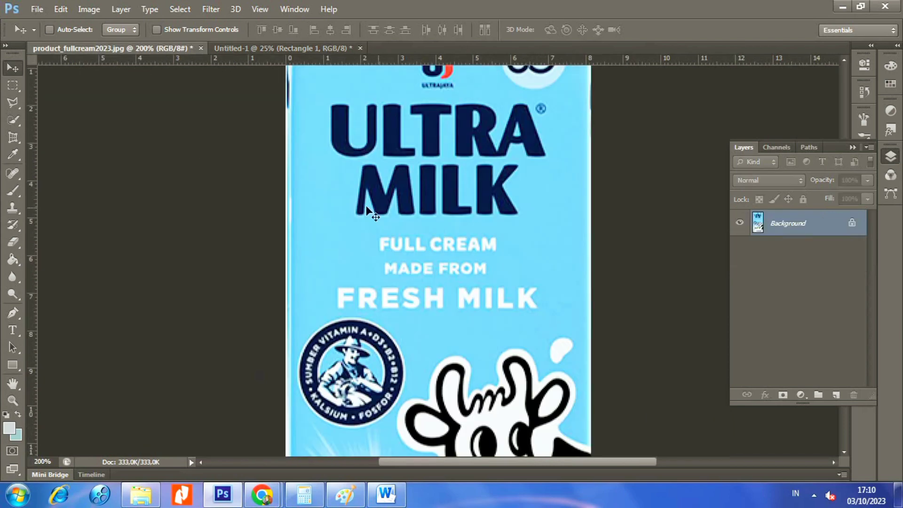
# Return to Untitled-1 and open Rectangle 1's smart object contents as Rectangle 11.psb
pyautogui.click(284, 50)
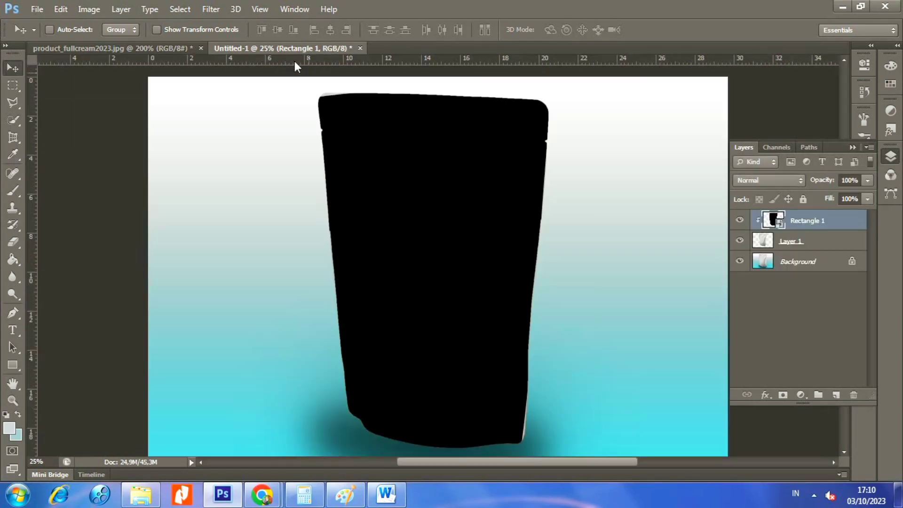
pyautogui.doubleClick(779, 226)
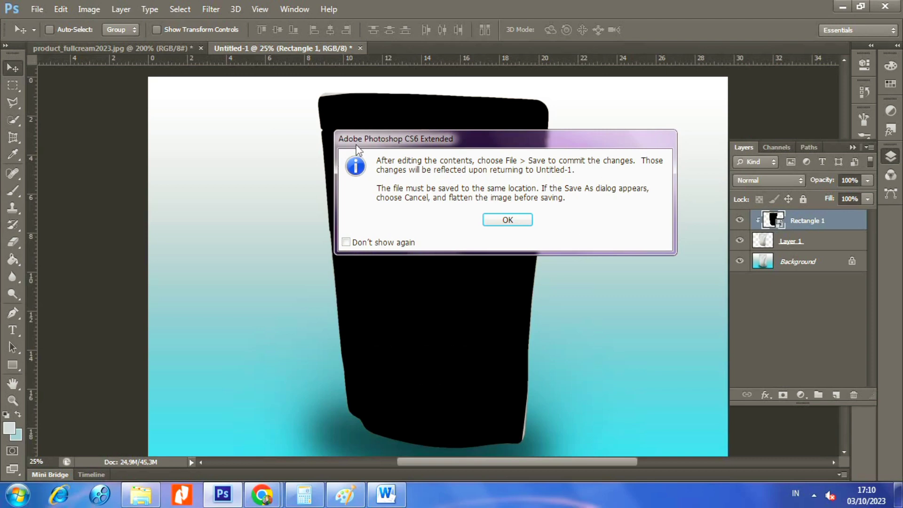
pyautogui.click(508, 220)
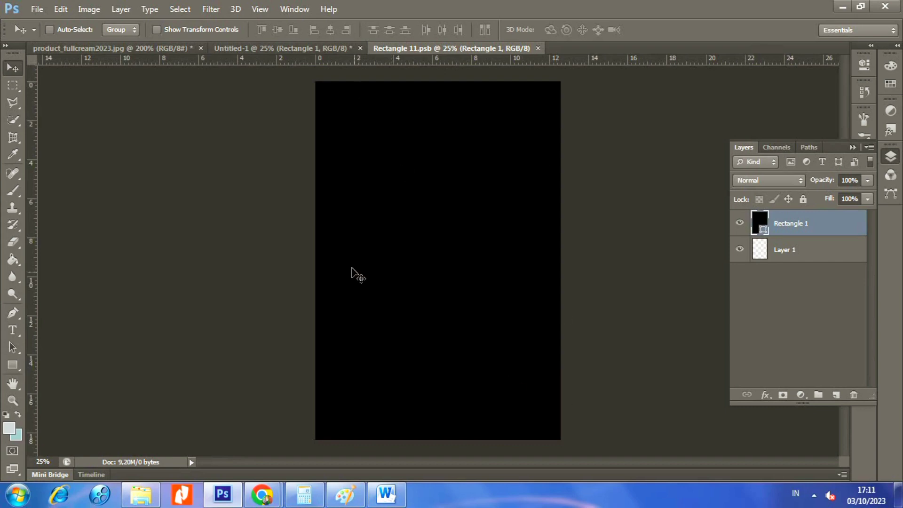
# Drag the Ultra Milk label from product_fullcream2023.jpg into Rectangle 11.psb
pyautogui.click(294, 49)
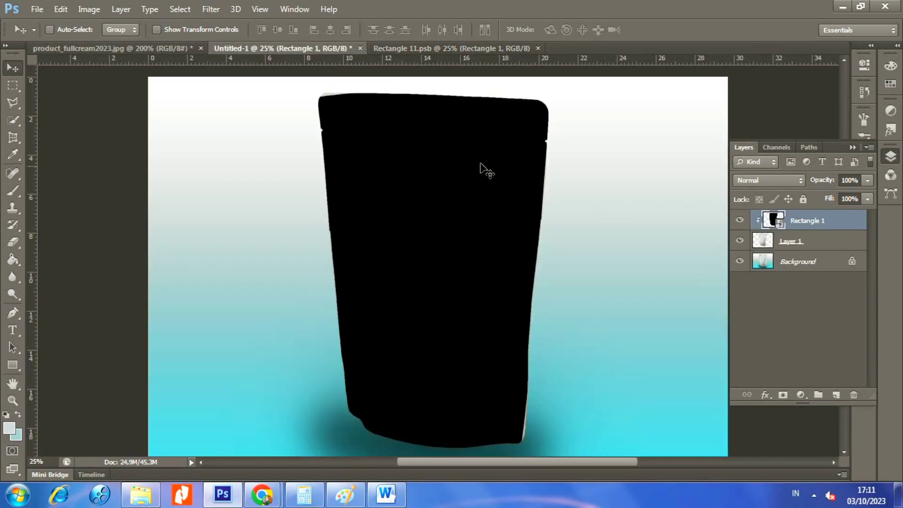
pyautogui.click(459, 48)
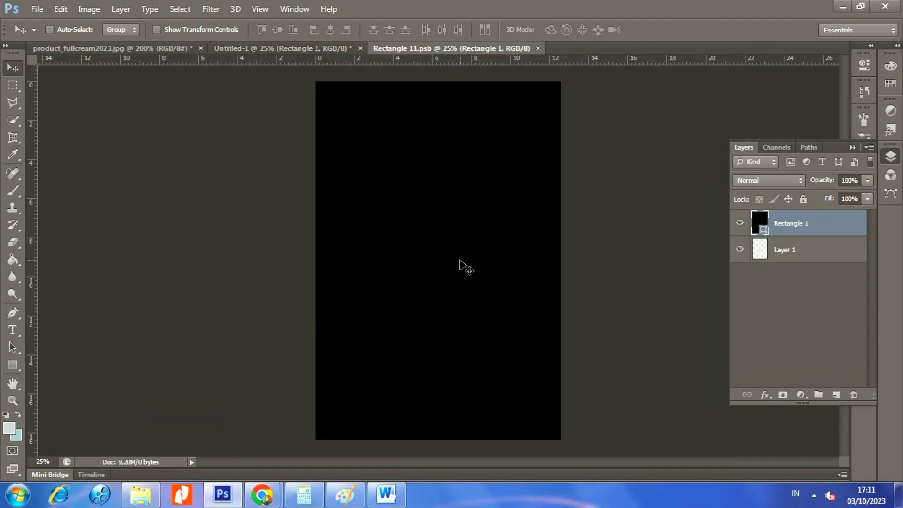
pyautogui.click(170, 50)
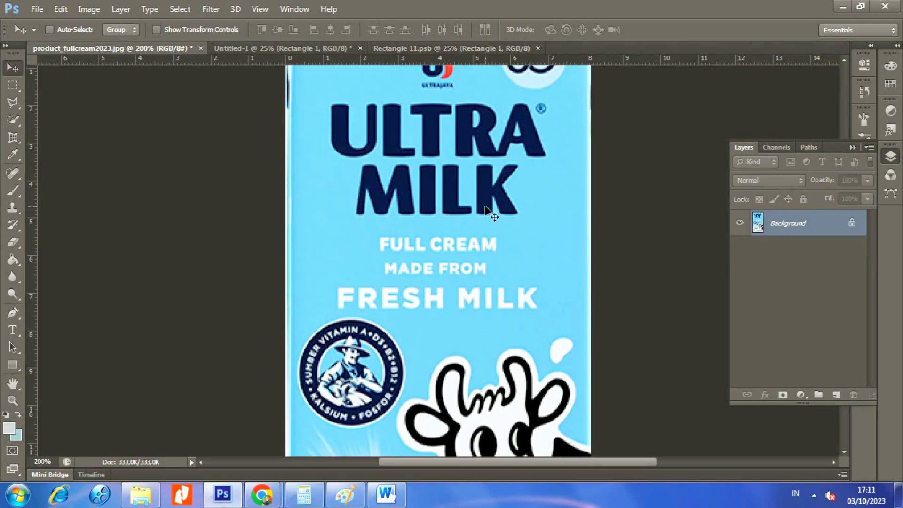
pyautogui.scroll(1, 447, 209)
pyautogui.scroll(-2, 447, 196)
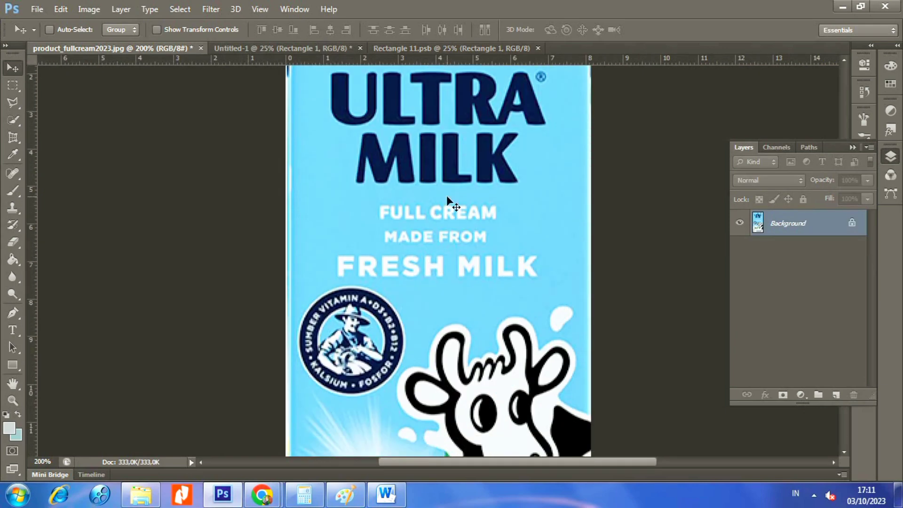
pyautogui.moveTo(469, 195); pyautogui.dragTo(418, 181)
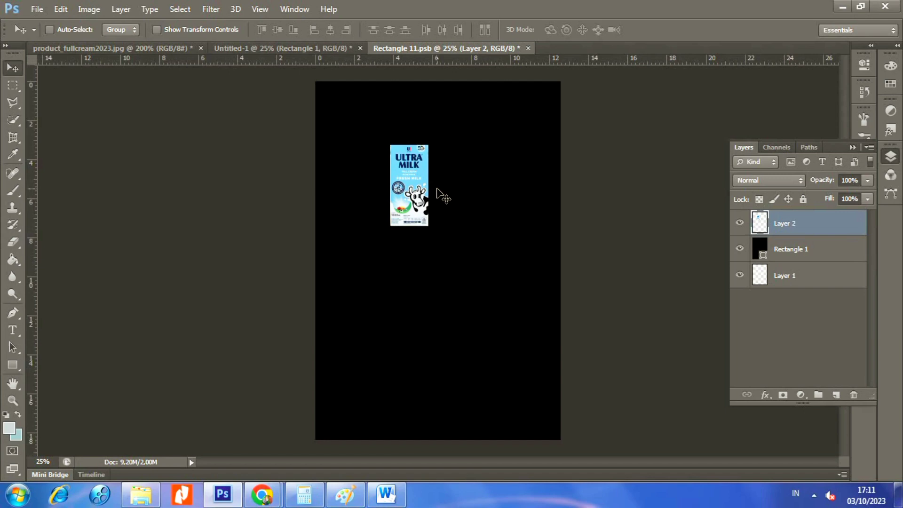
# Scale the label on Layer 2 until it fills the whole black rectangle
pyautogui.hotkey('ctrl', 't')
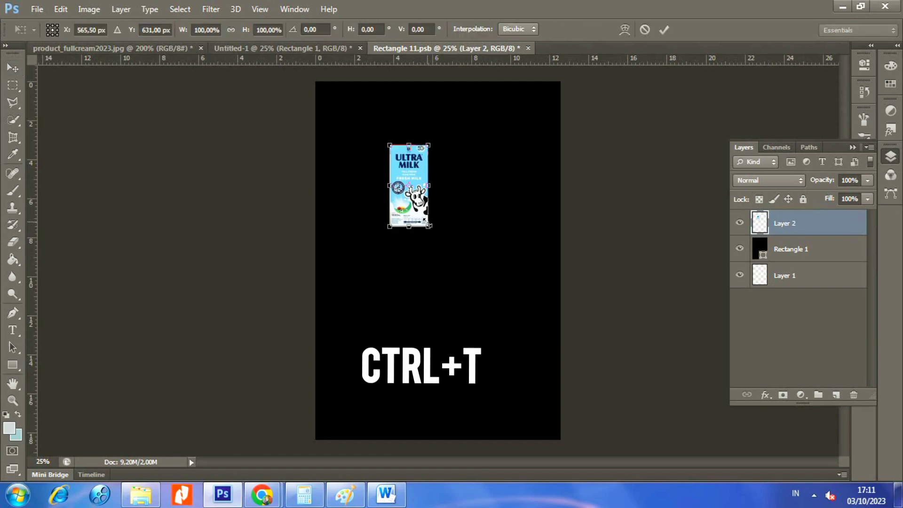
pyautogui.moveTo(428, 224); pyautogui.dragTo(560, 439)
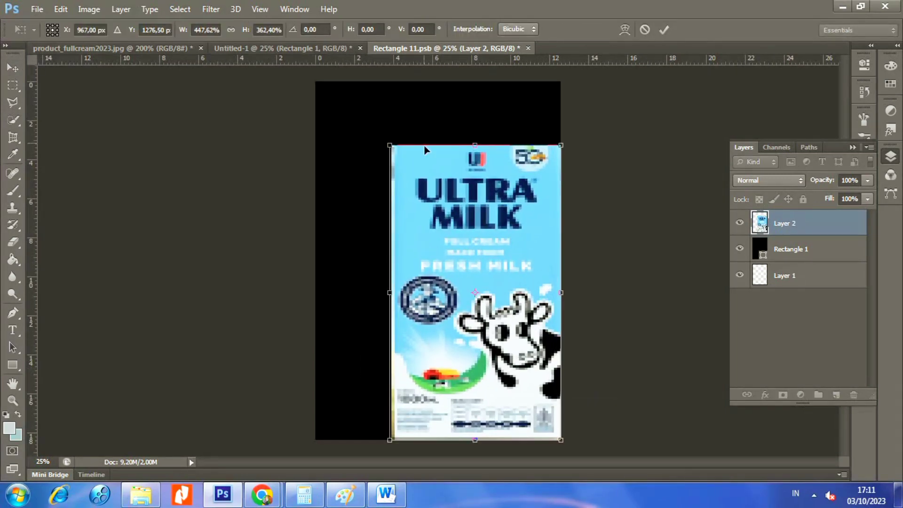
pyautogui.moveTo(390, 145); pyautogui.dragTo(314, 82)
pyautogui.press('Return')
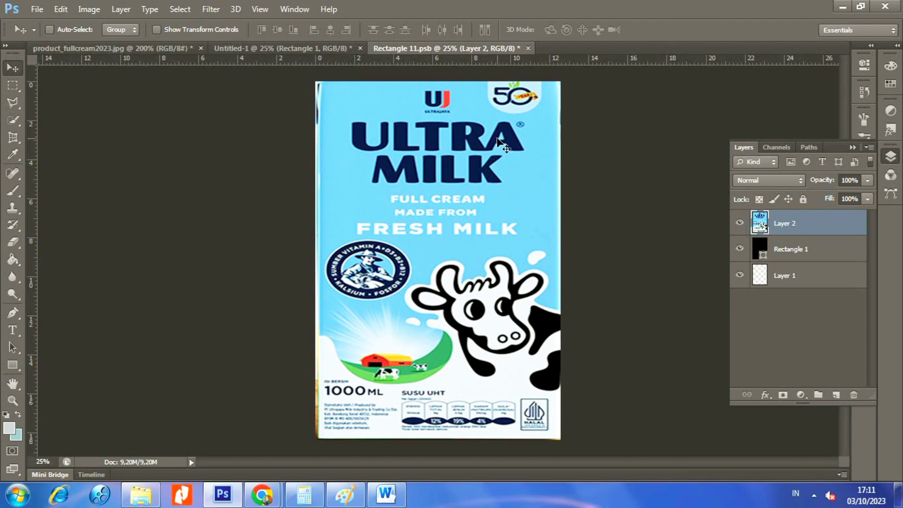
# Close Rectangle 11.psb saving its changes, then return to the Untitled-1 mockup
pyautogui.click(528, 49)
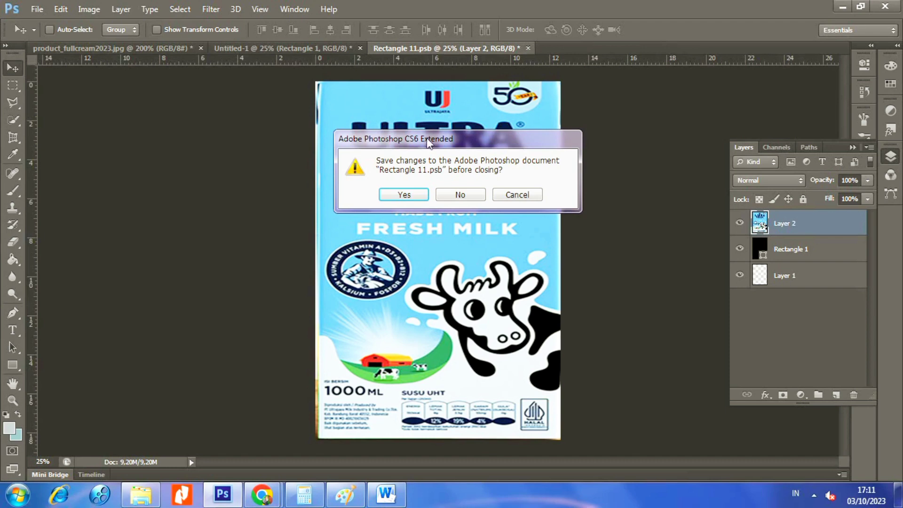
pyautogui.moveTo(466, 144); pyautogui.dragTo(478, 114)
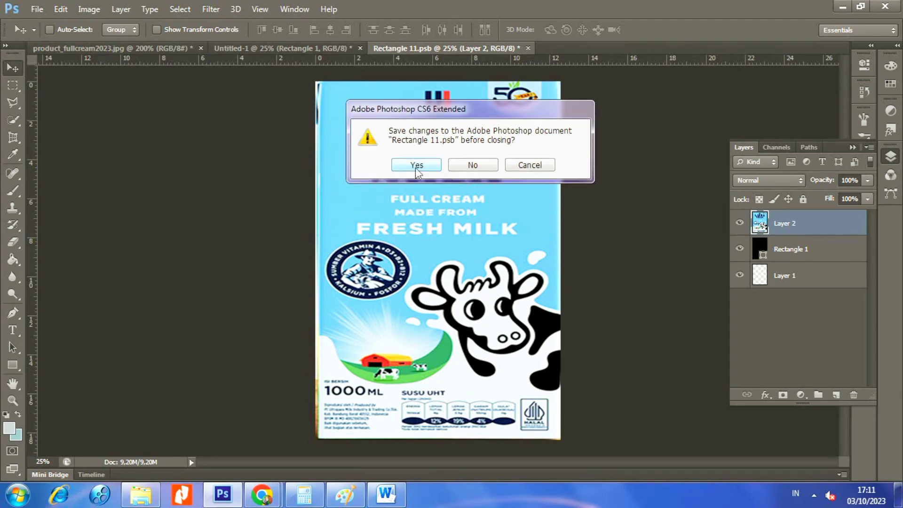
pyautogui.click(416, 165)
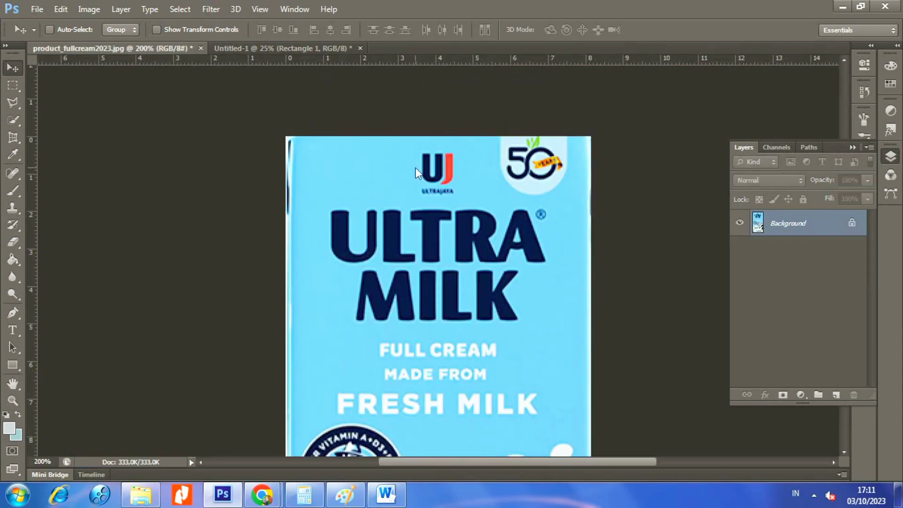
pyautogui.click(301, 48)
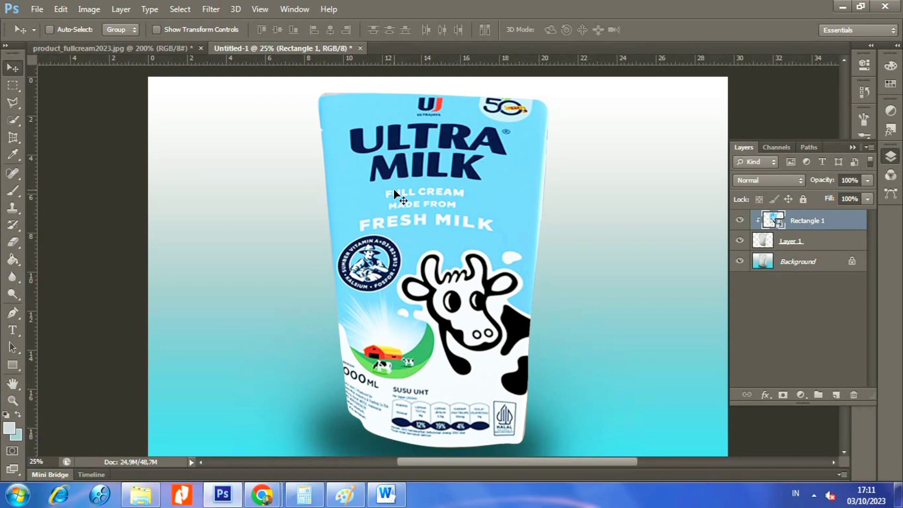
# Back in Untitled-1, zoom in and set the Rectangle 1 label's blend mode to Multiply
pyautogui.click(150, 47)
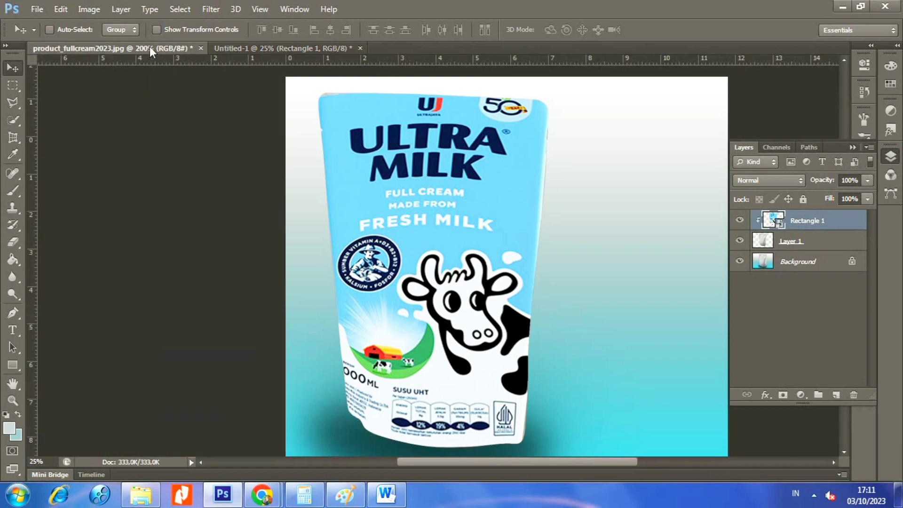
pyautogui.click(311, 47)
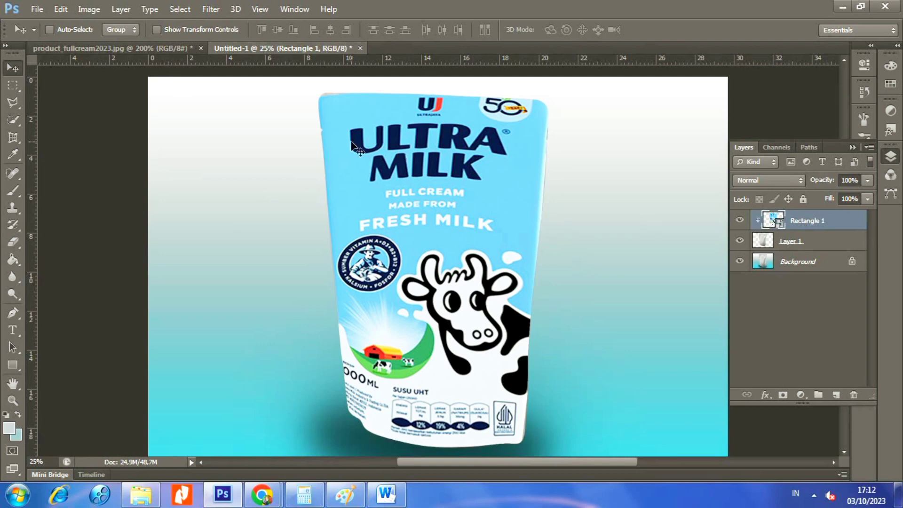
pyautogui.hotkey('ctrl', '+')
pyautogui.scroll(3, 350, 141)
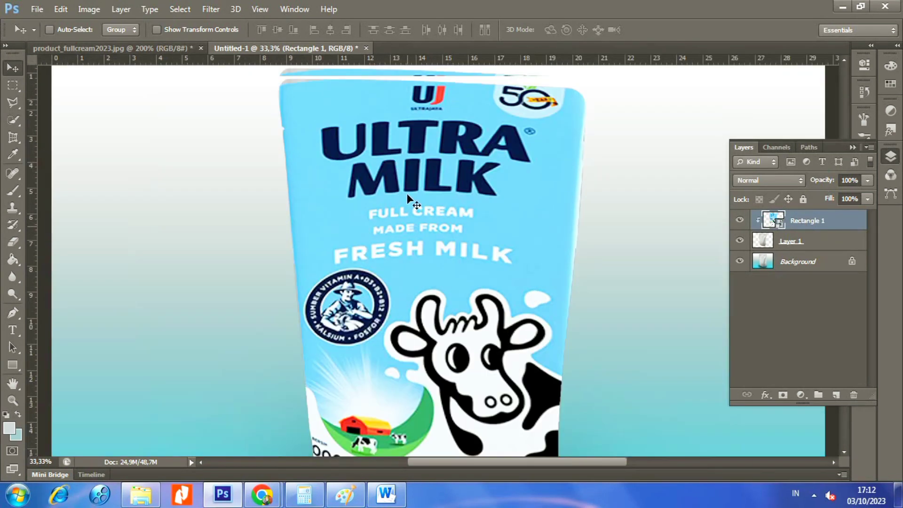
pyautogui.scroll(2, 408, 194)
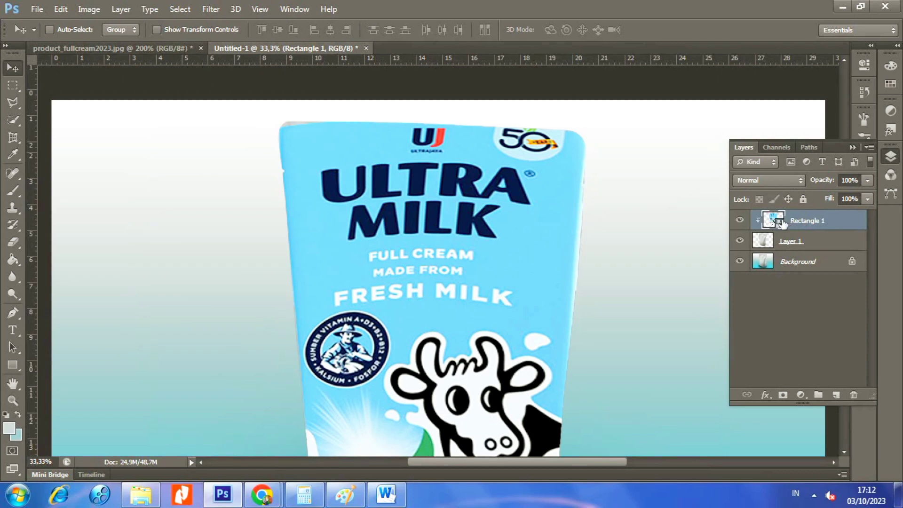
pyautogui.click(766, 185)
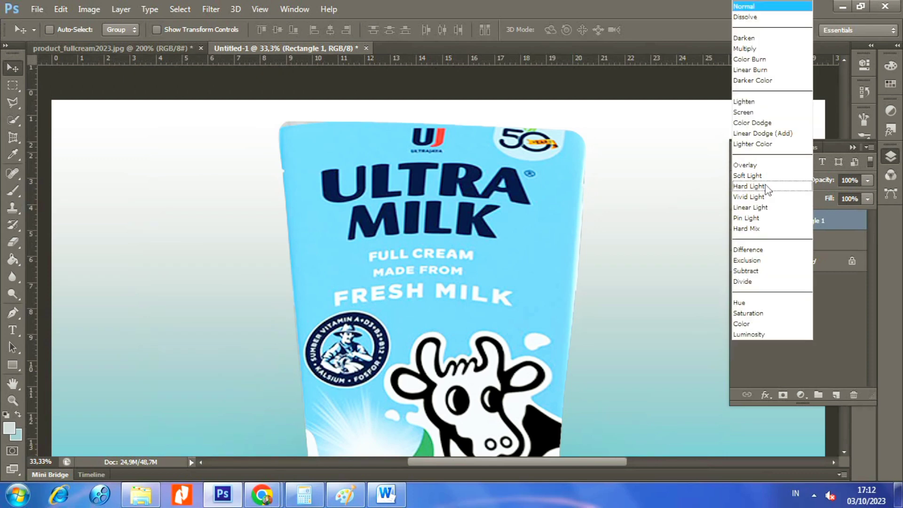
pyautogui.click(759, 49)
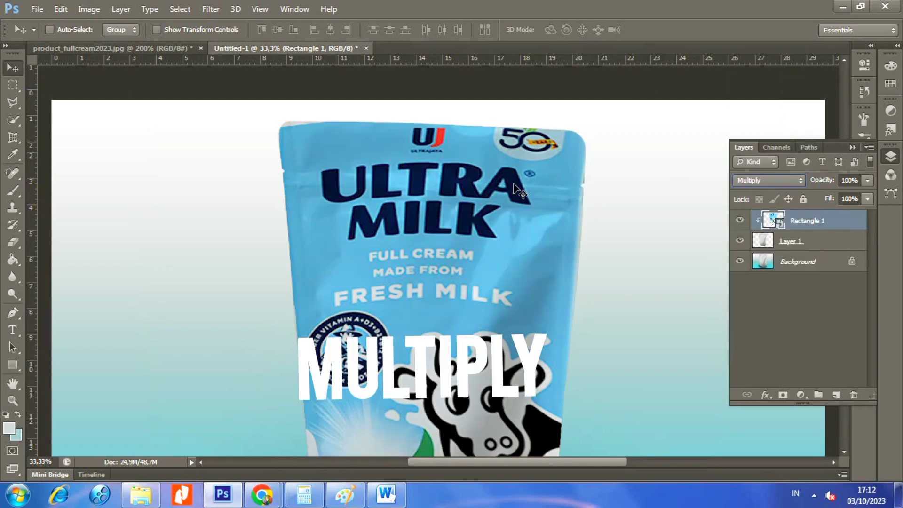
# Zoom closer, try Darken on the label, then revert to Multiply
pyautogui.hotkey('ctrl', '+')
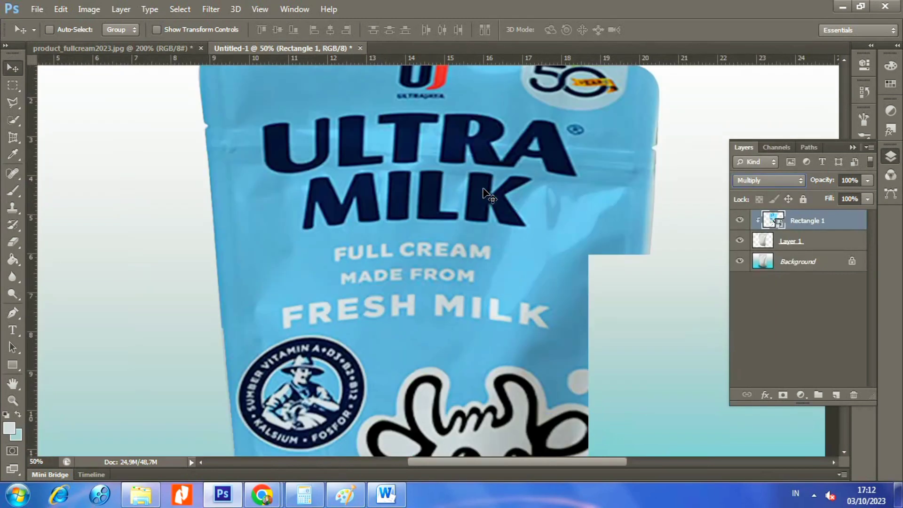
pyautogui.hotkey('ctrl', '+')
pyautogui.hotkey('shift', '-')
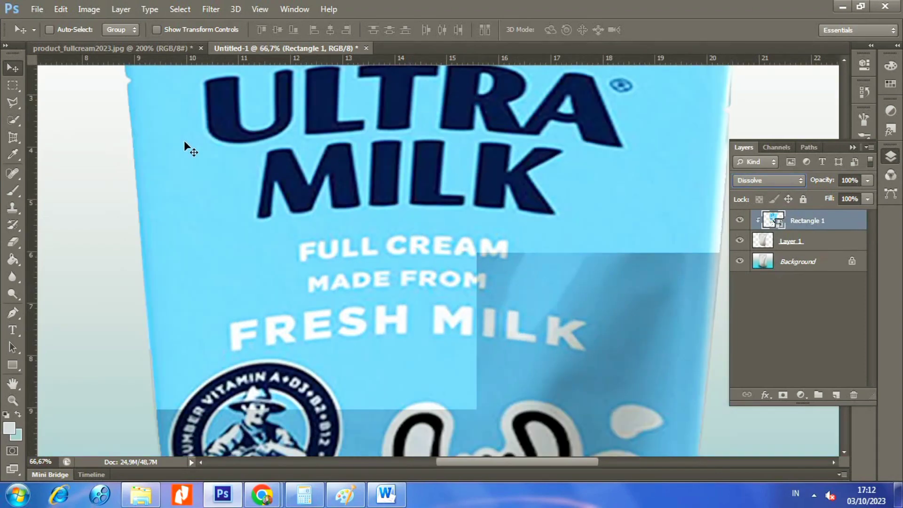
pyautogui.click(771, 180)
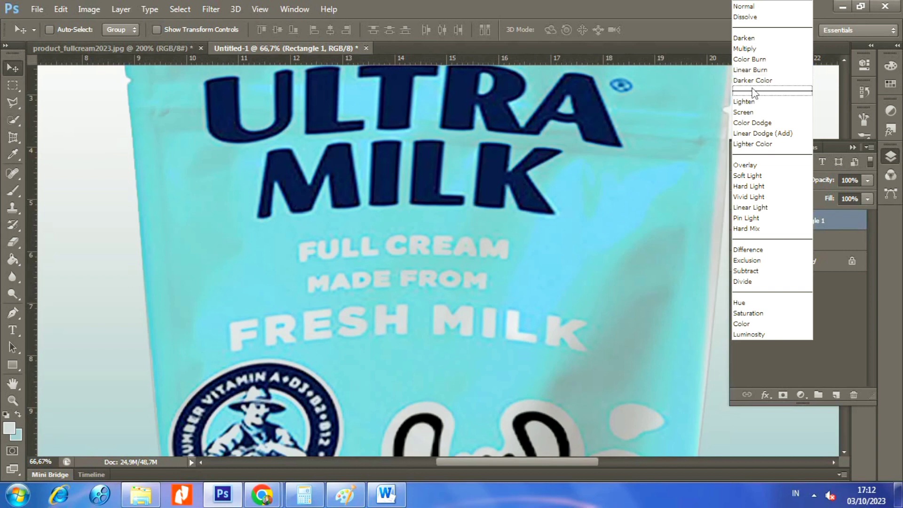
pyautogui.click(752, 48)
# Nudge Layer 1 slightly downward with the Move tool and bring the pouch top into view
pyautogui.click(787, 242)
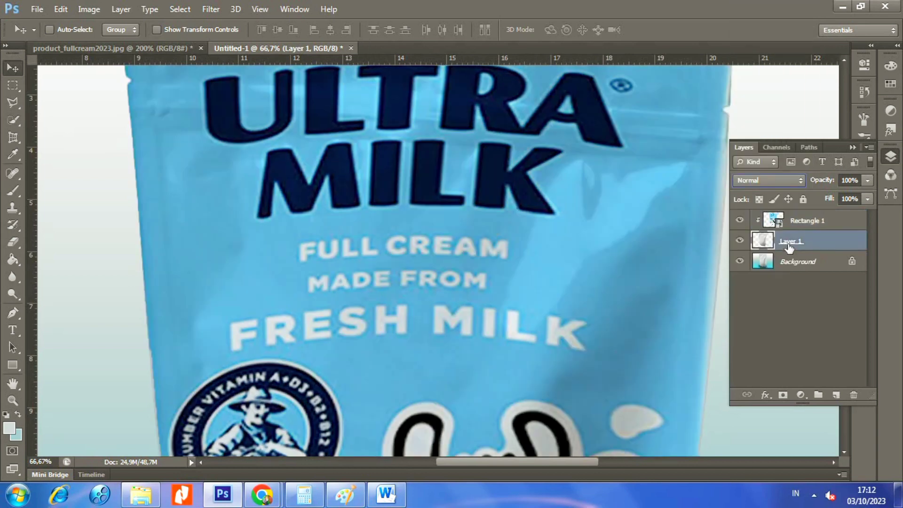
pyautogui.moveTo(560, 227); pyautogui.dragTo(531, 218)
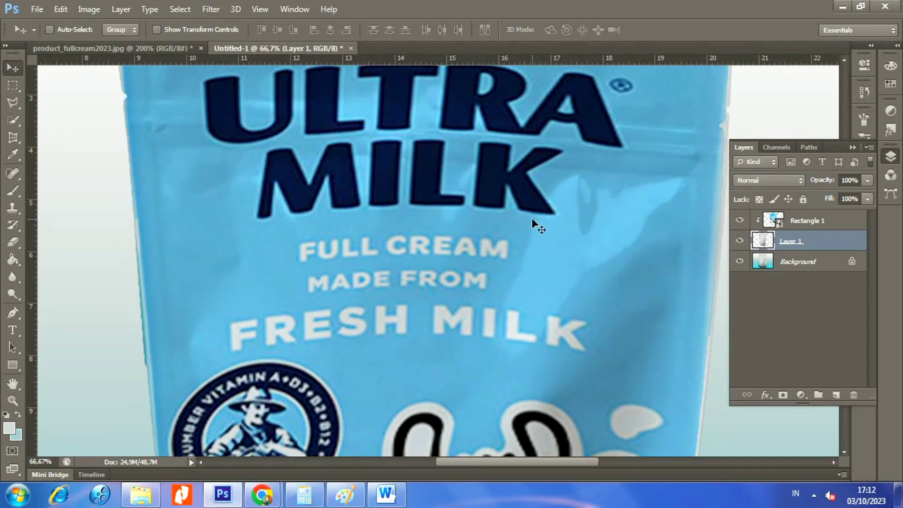
pyautogui.moveTo(568, 207); pyautogui.dragTo(560, 268)
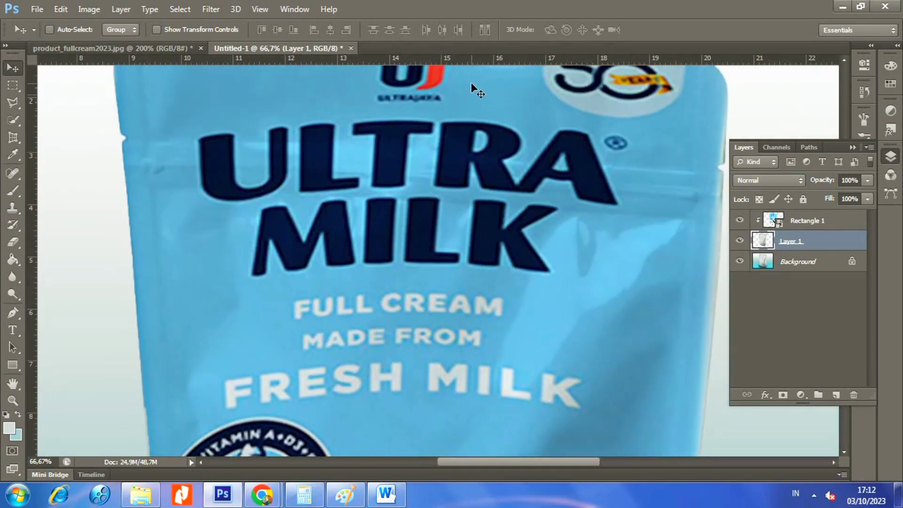
pyautogui.scroll(3, 380, 128)
pyautogui.scroll(-3, 193, 118)
pyautogui.scroll(-3, 398, 213)
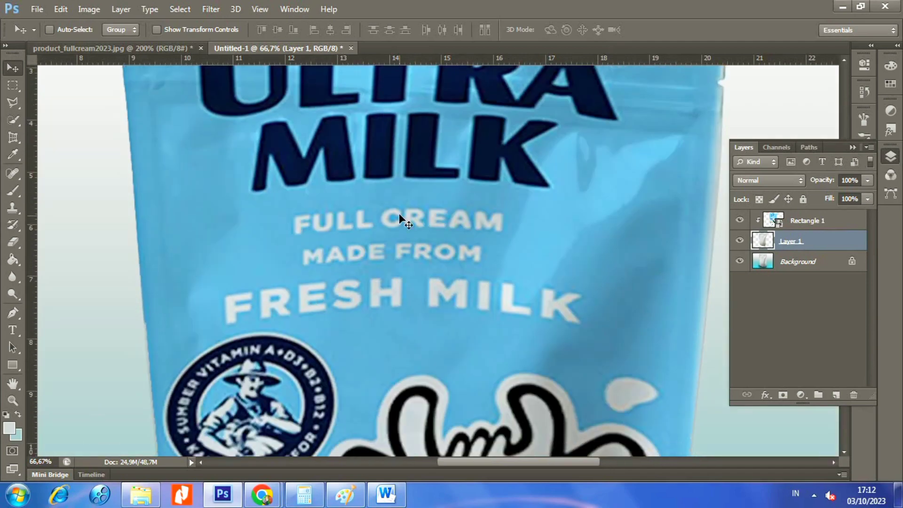
pyautogui.scroll(-6, 446, 234)
pyautogui.scroll(-3, 446, 240)
pyautogui.scroll(-1, 446, 236)
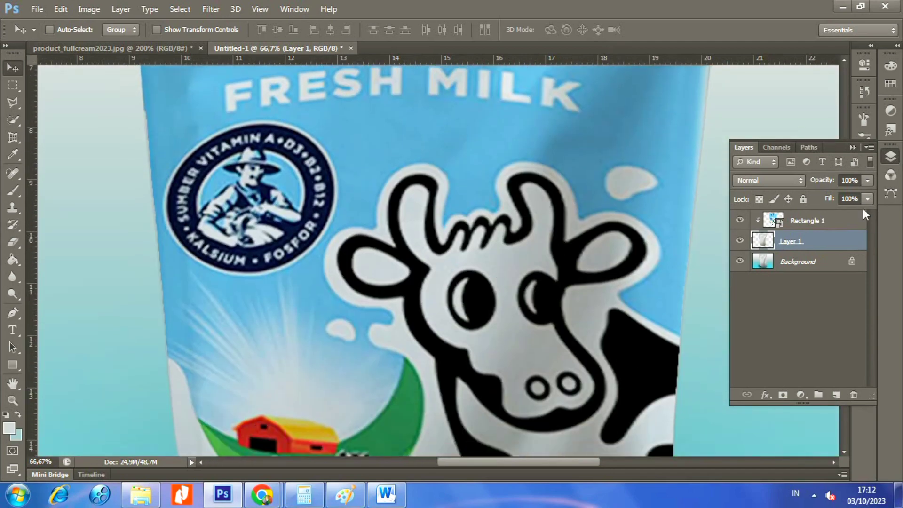
# Lower the Rectangle 1 label's fill to 89%, then reselect Layer 1 and zoom out
pyautogui.click(851, 222)
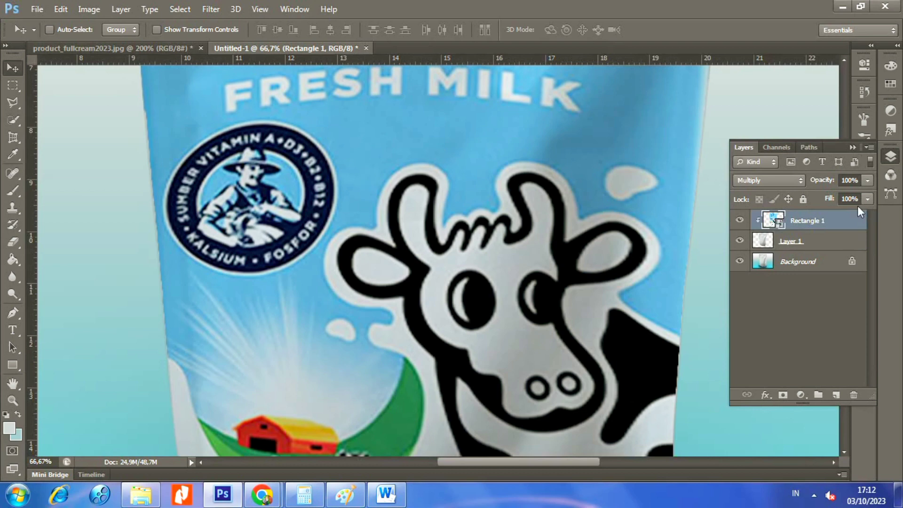
pyautogui.click(867, 199)
pyautogui.moveTo(864, 212); pyautogui.dragTo(859, 208)
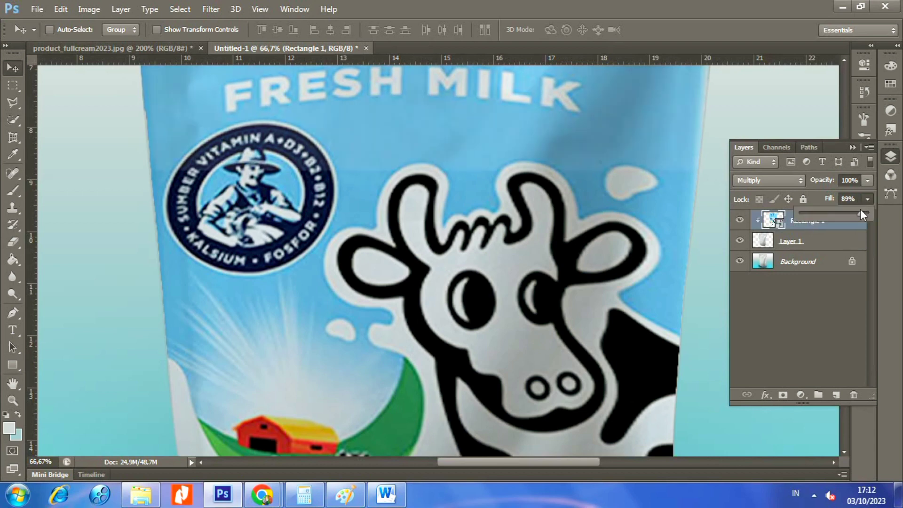
pyautogui.click(850, 245)
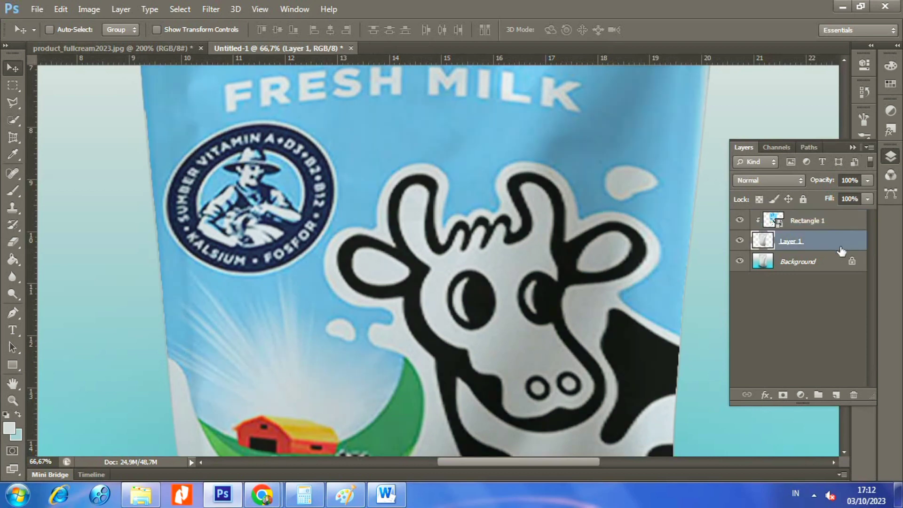
pyautogui.hotkey('ctrl', '-')
pyautogui.hotkey('ctrl', '-')
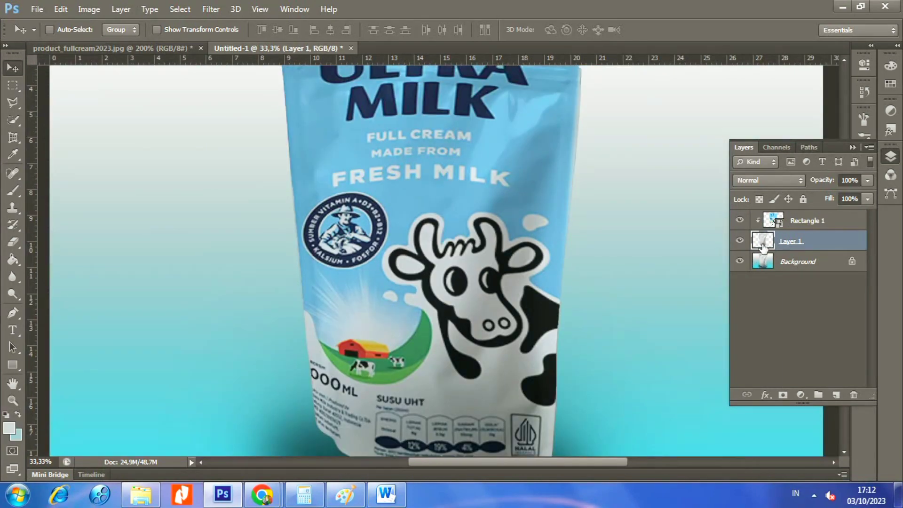
# Apply Levels to Layer 1 with the midtone input moved to about 0.42
pyautogui.hotkey('ctrl', 'l')
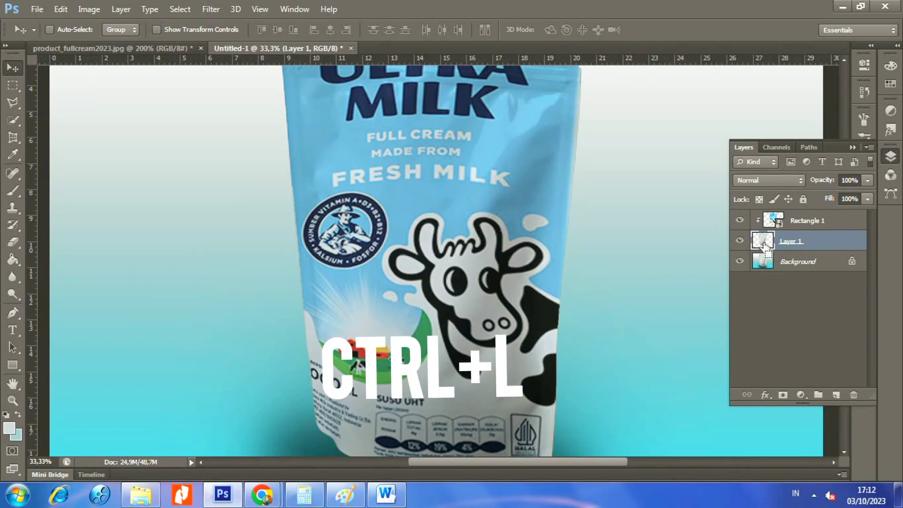
pyautogui.moveTo(541, 58); pyautogui.dragTo(656, 57)
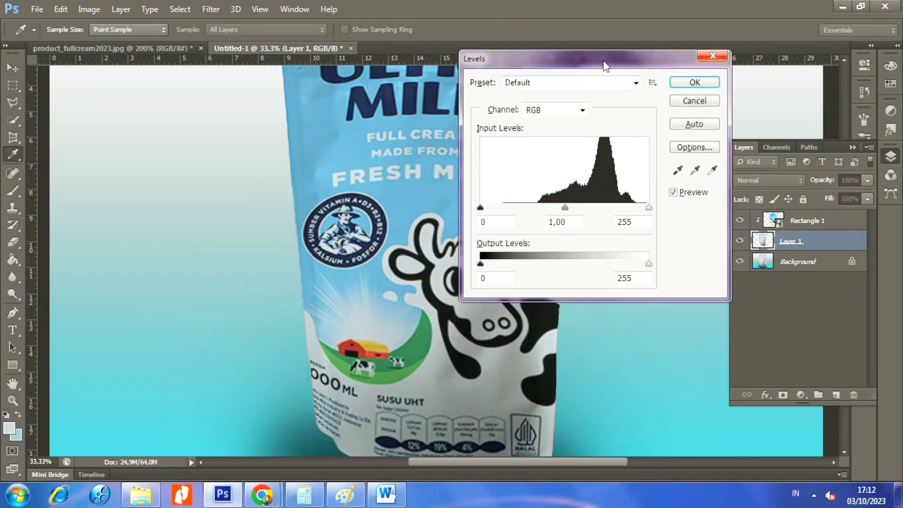
pyautogui.moveTo(666, 206); pyautogui.dragTo(708, 208)
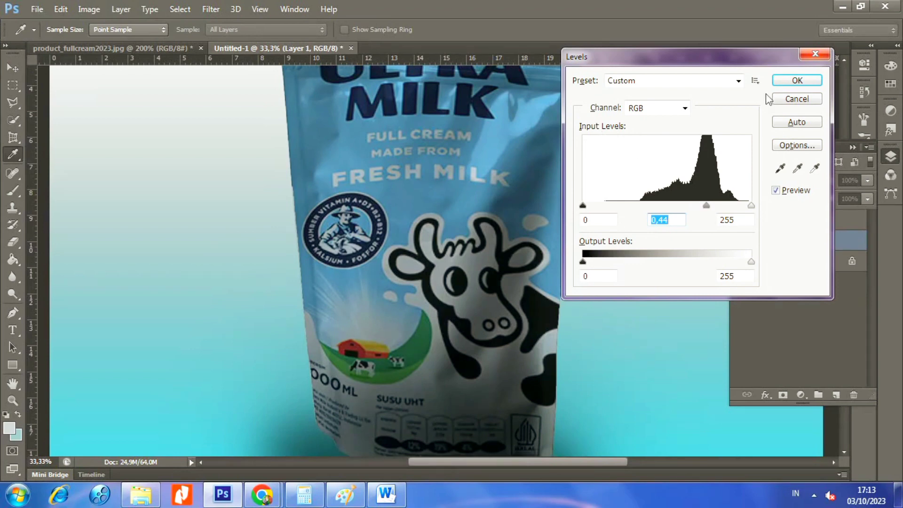
pyautogui.moveTo(489, 98); pyautogui.dragTo(409, 149)
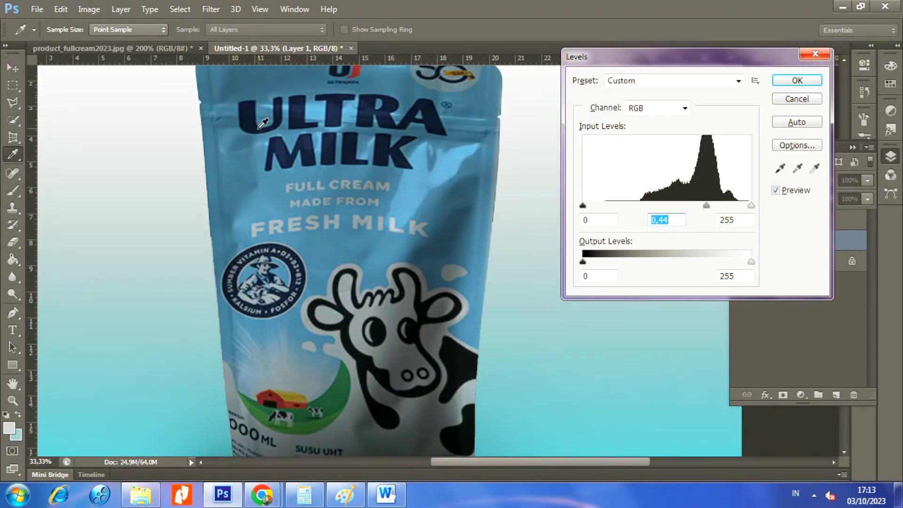
pyautogui.press('Down')
pyautogui.press('Down')
pyautogui.click(780, 79)
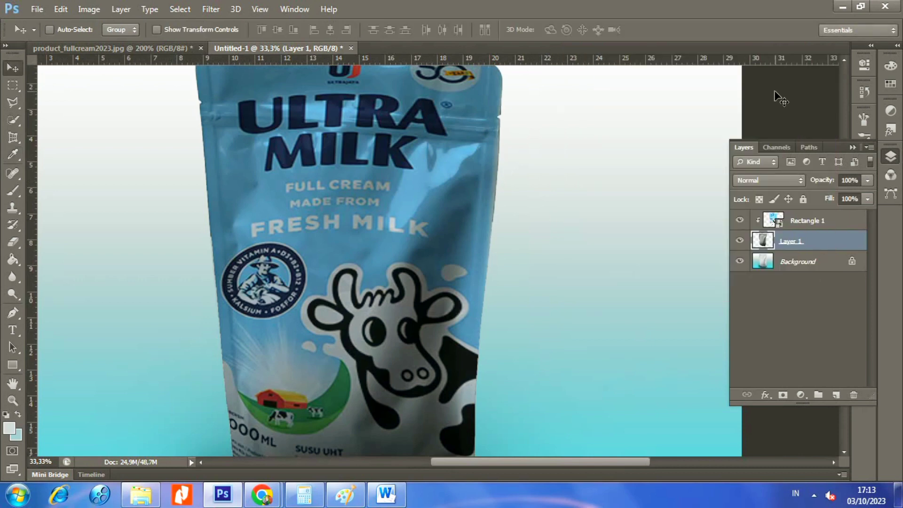